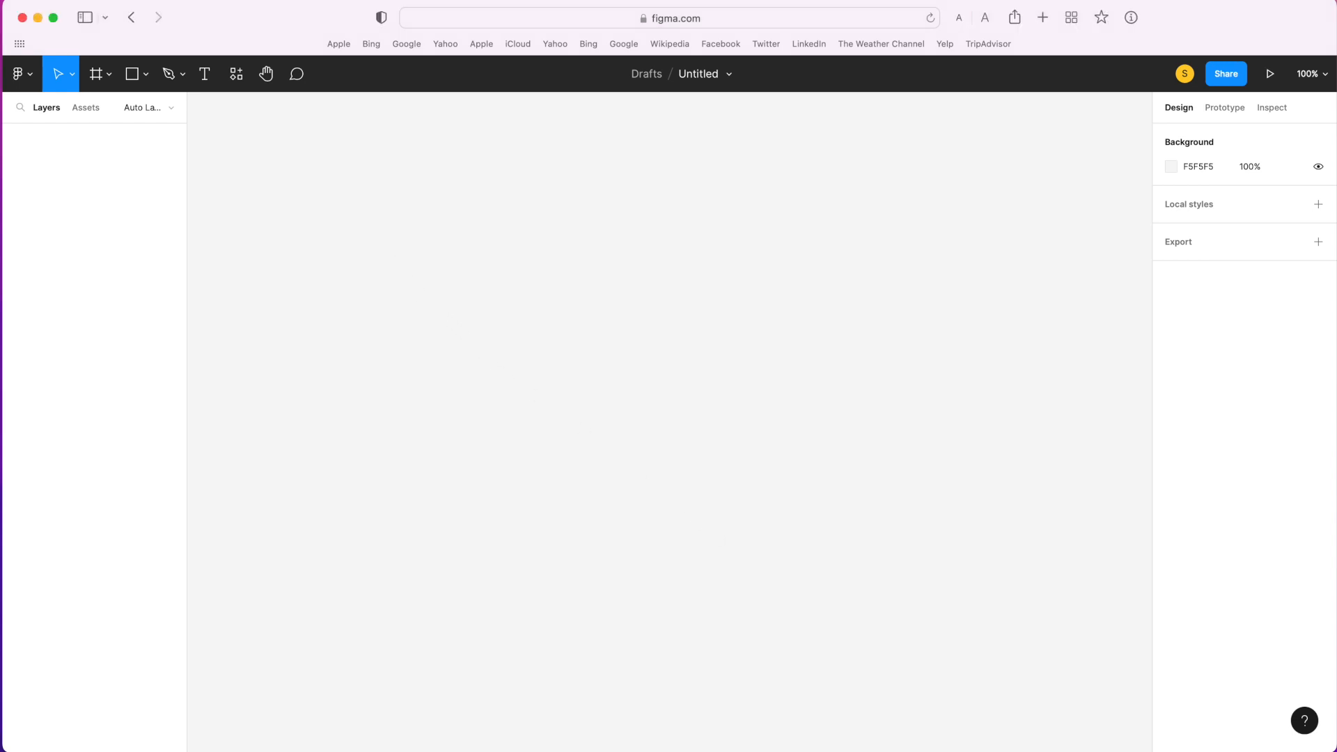
- Draw a 240 × 80 rectangle on the empty canvas and set its corner radius to 8
{"action": "key", "text": "r"}
{"action": "left_click_drag", "start_coordinate": [396, 272], "coordinate": [613, 322]}
{"action": "left_click", "coordinate": [1266, 224]}
{"action": "type", "text": "3"}
{"action": "key", "text": "Return"}
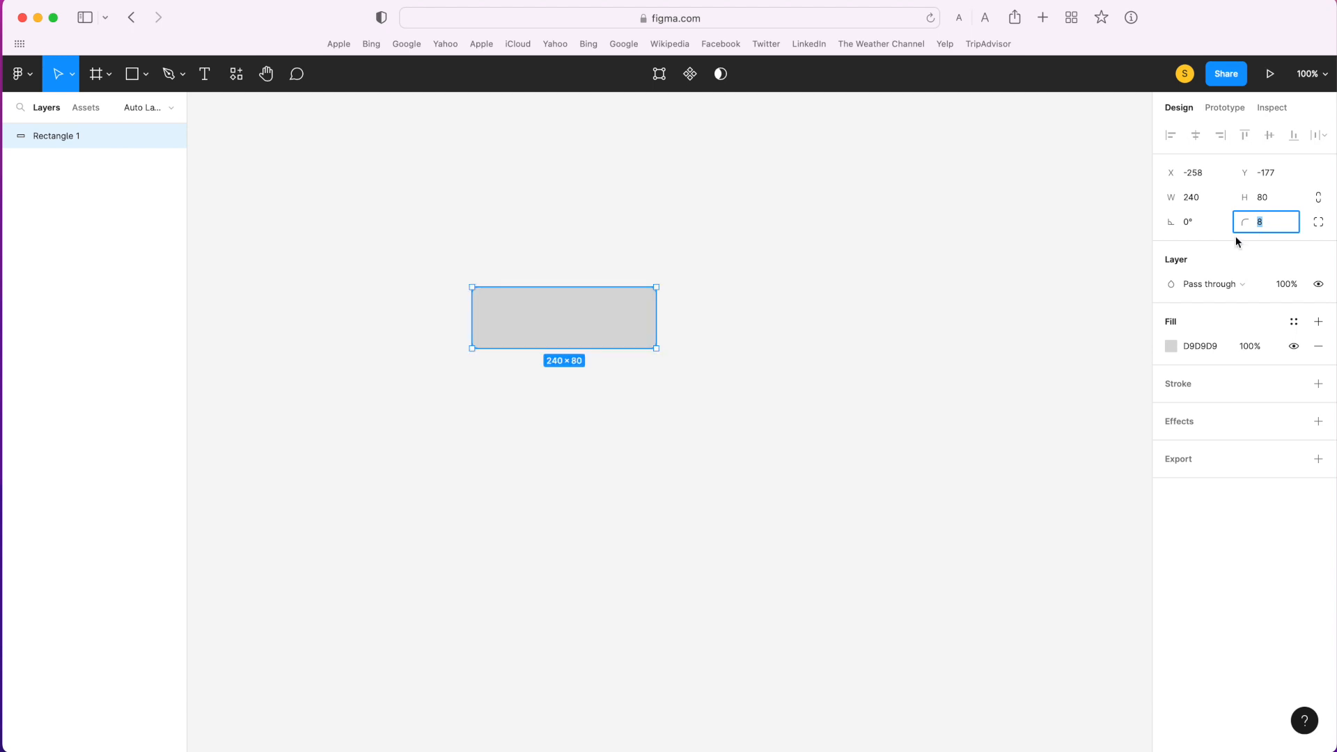
- Change the rectangle's fill to a linear gradient and set its first stop to violet-blue, HSL 256, 95, 46
{"action": "left_click", "coordinate": [1172, 348]}
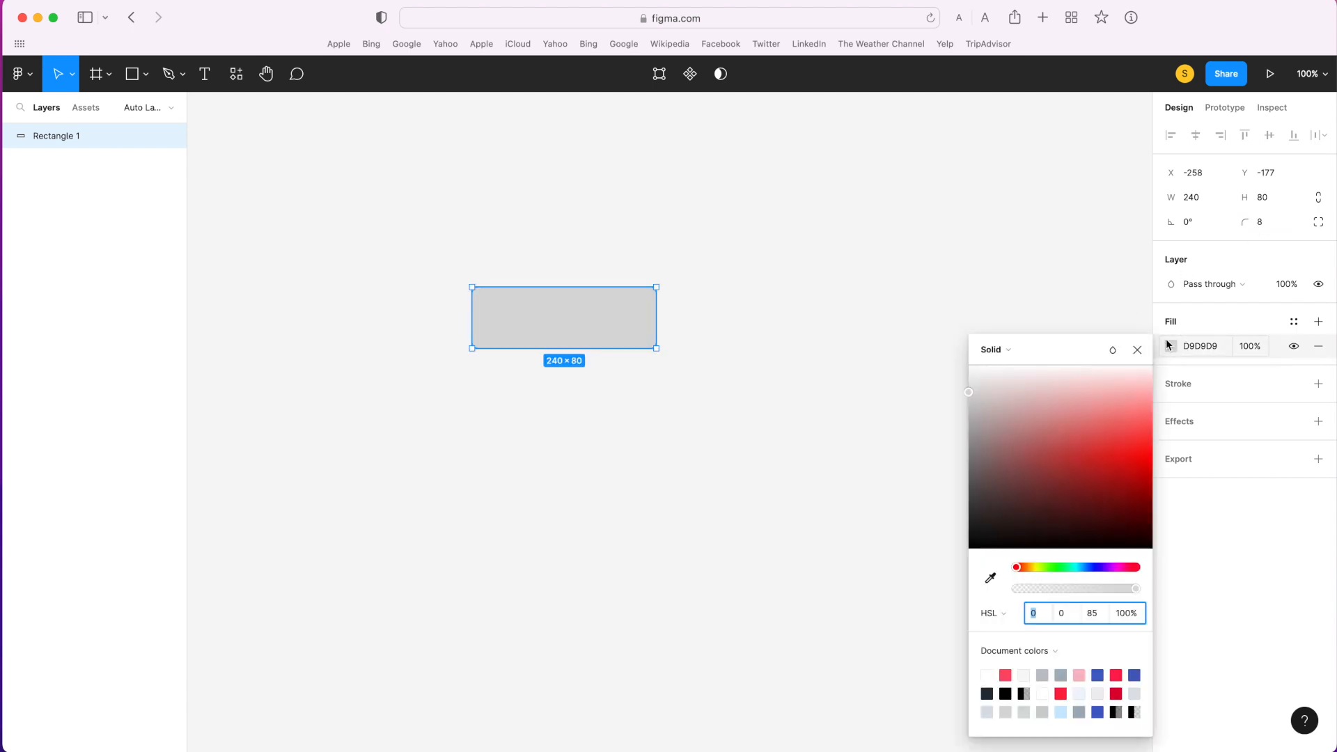
{"action": "left_click", "coordinate": [1010, 351]}
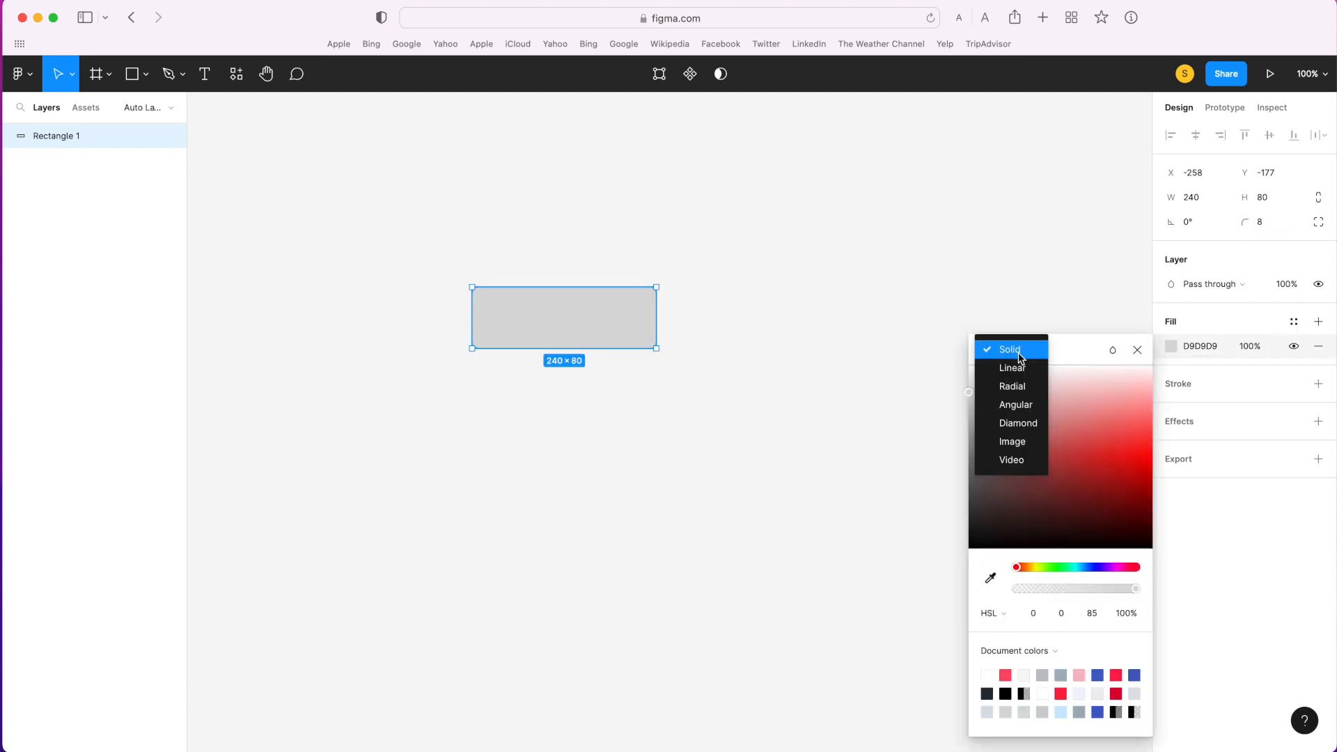
{"action": "left_click", "coordinate": [1022, 369]}
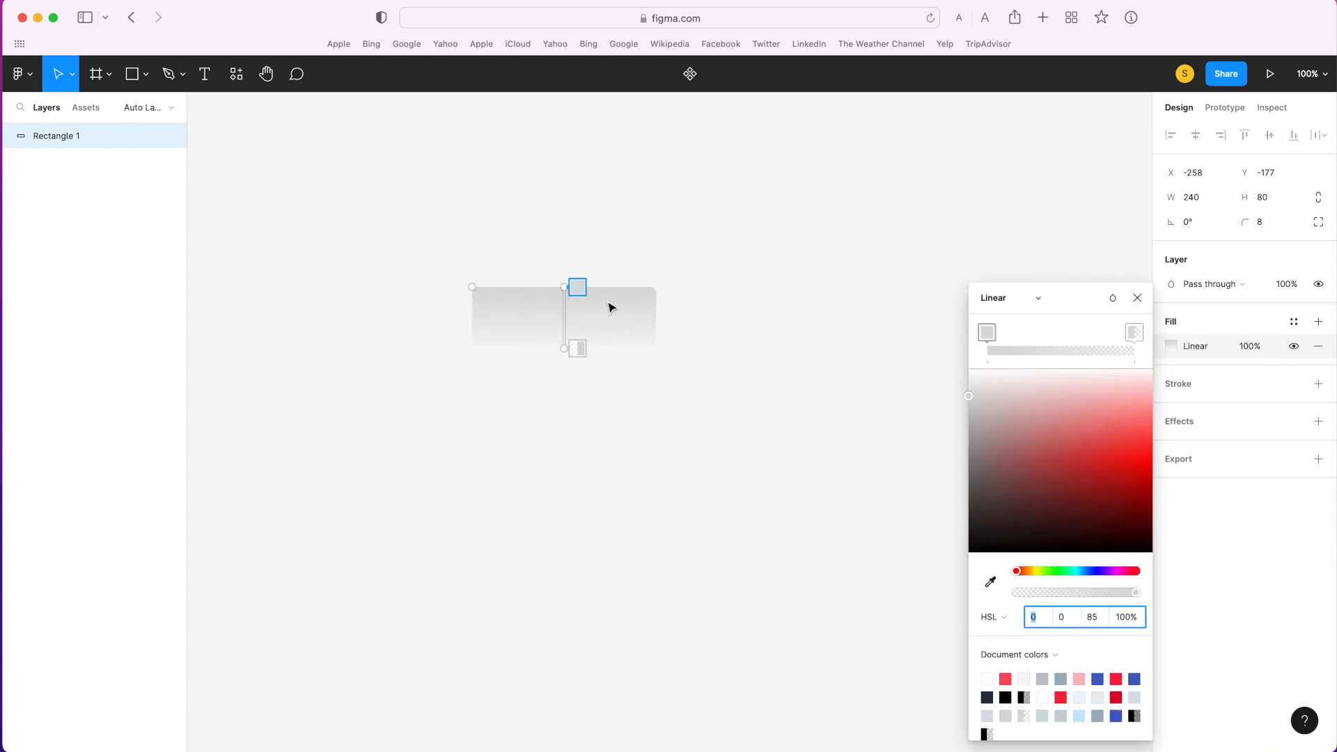
{"action": "left_click_drag", "start_coordinate": [1085, 578], "coordinate": [1101, 572]}
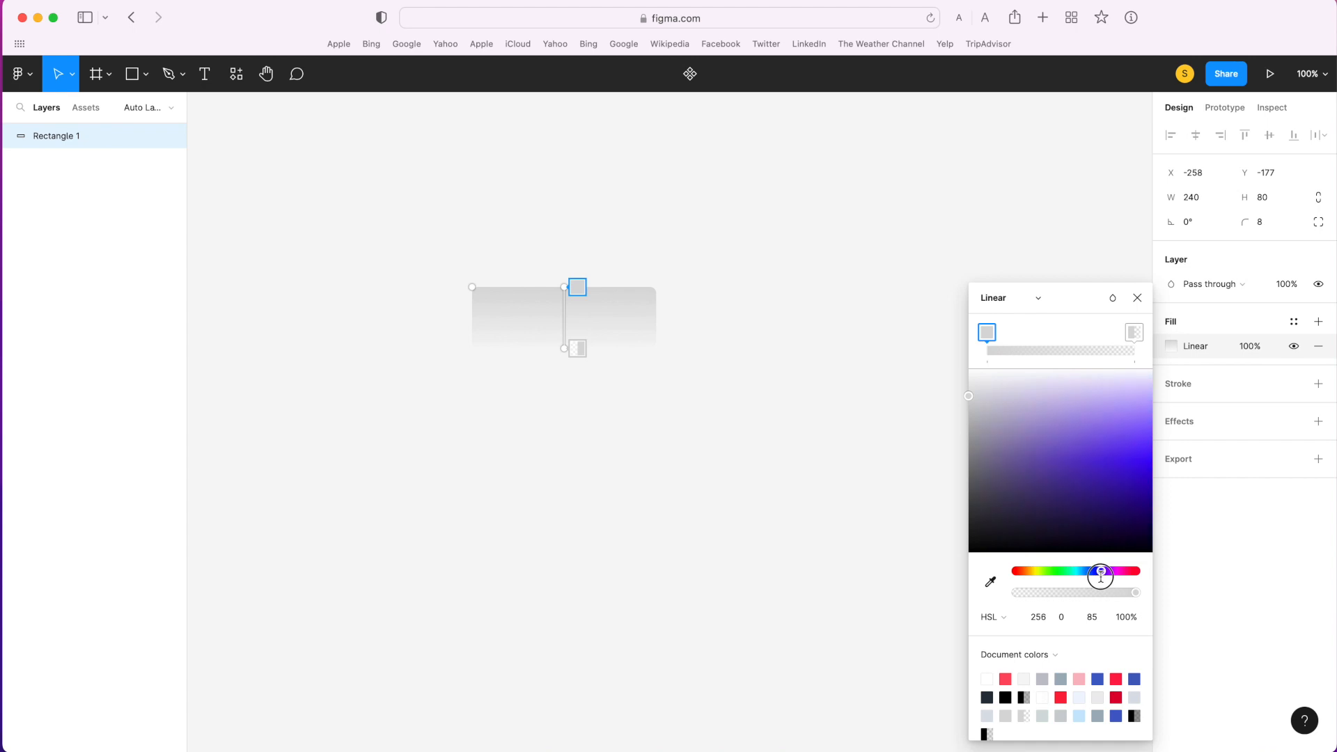
{"action": "left_click_drag", "start_coordinate": [1110, 463], "coordinate": [1145, 472]}
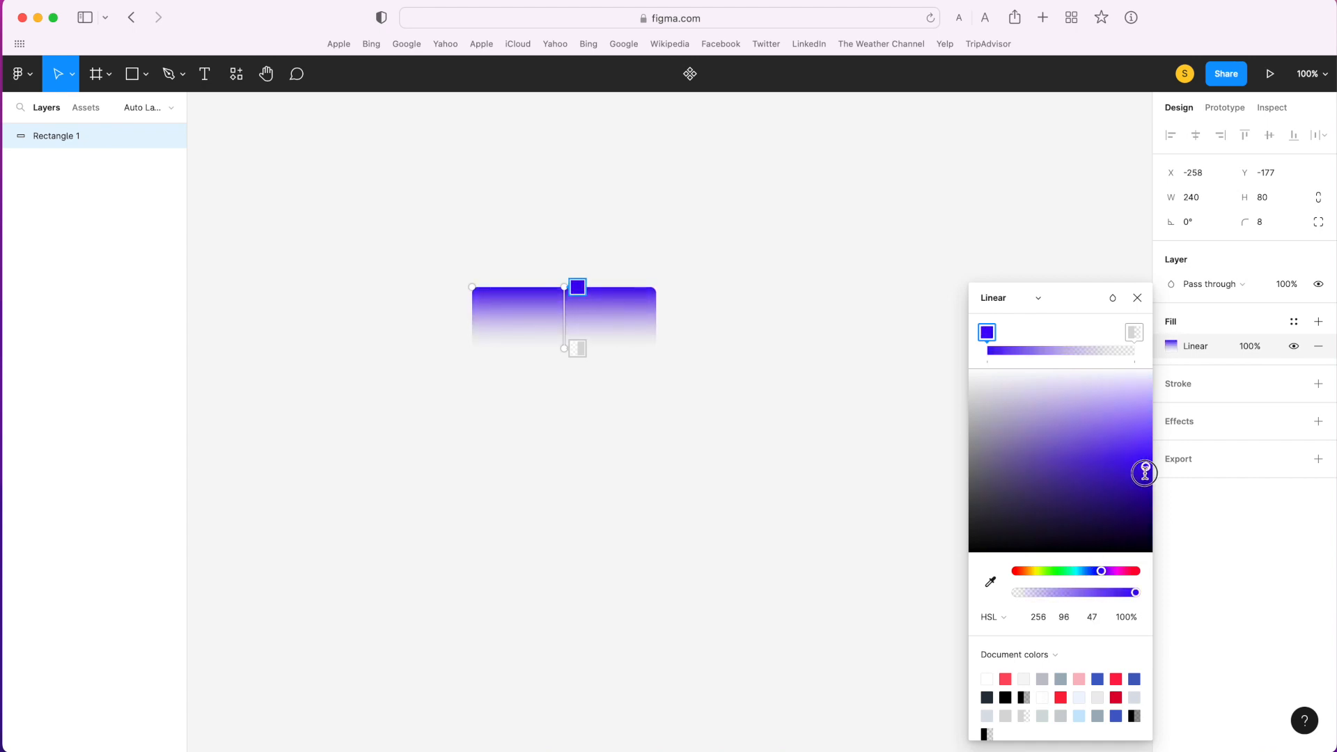
- Set the gradient's second stop to the violet-blue sampled from the rectangle, then darken it slightly
{"action": "left_click", "coordinate": [1135, 332]}
{"action": "left_click", "coordinate": [990, 583]}
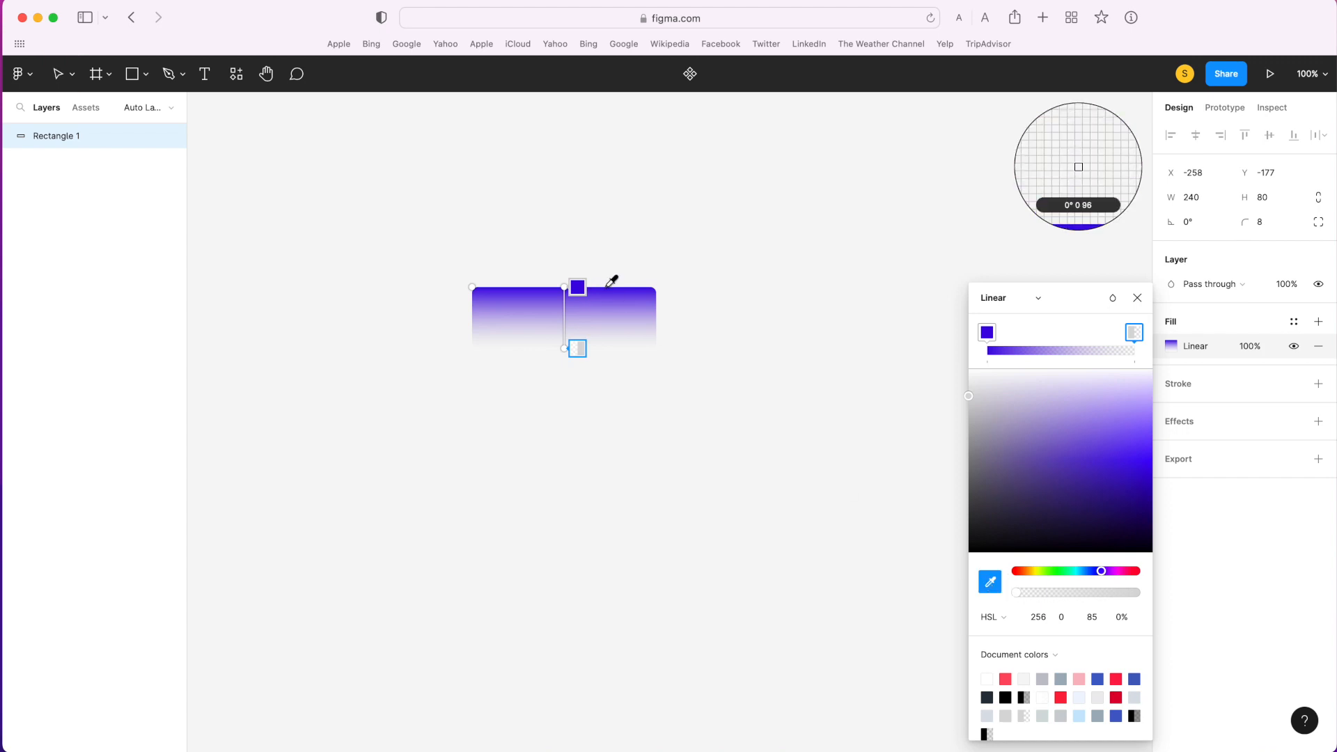
{"action": "left_click", "coordinate": [616, 296]}
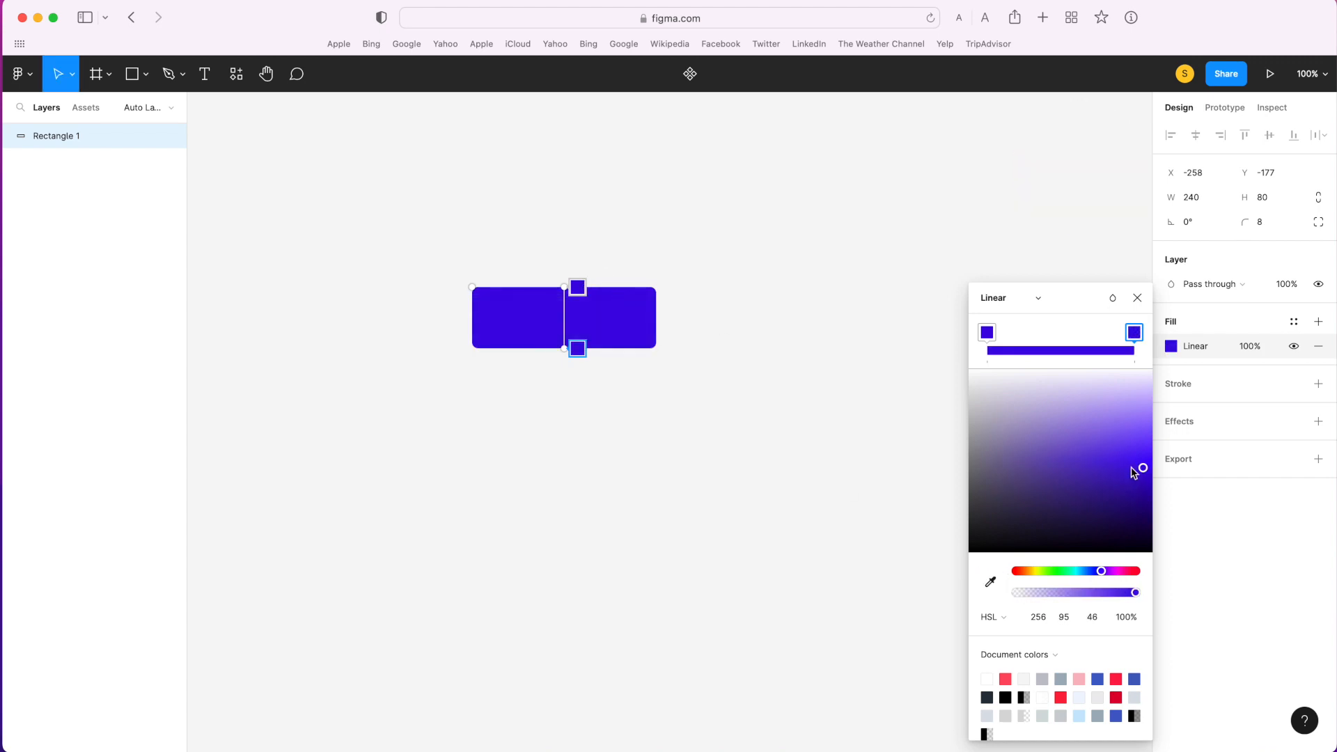
{"action": "left_click_drag", "start_coordinate": [1143, 468], "coordinate": [1137, 489]}
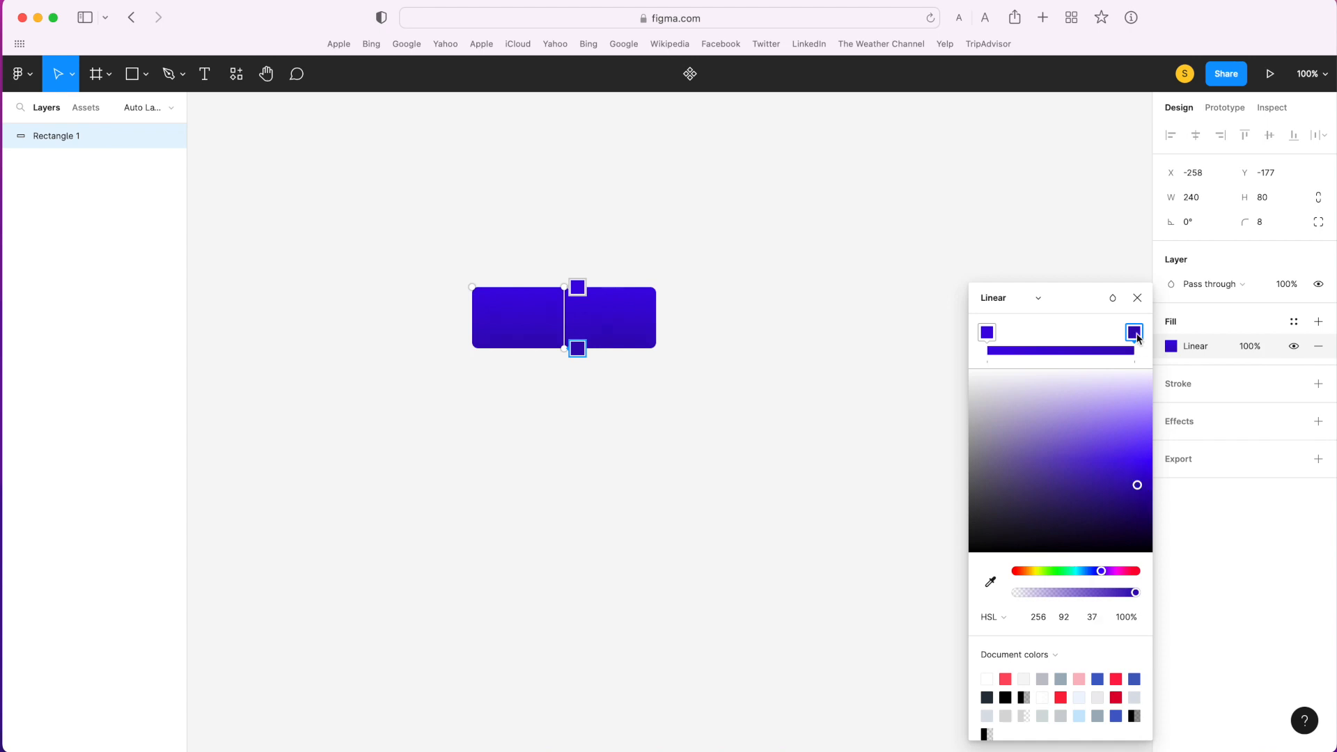
{"action": "left_click", "coordinate": [1138, 299]}
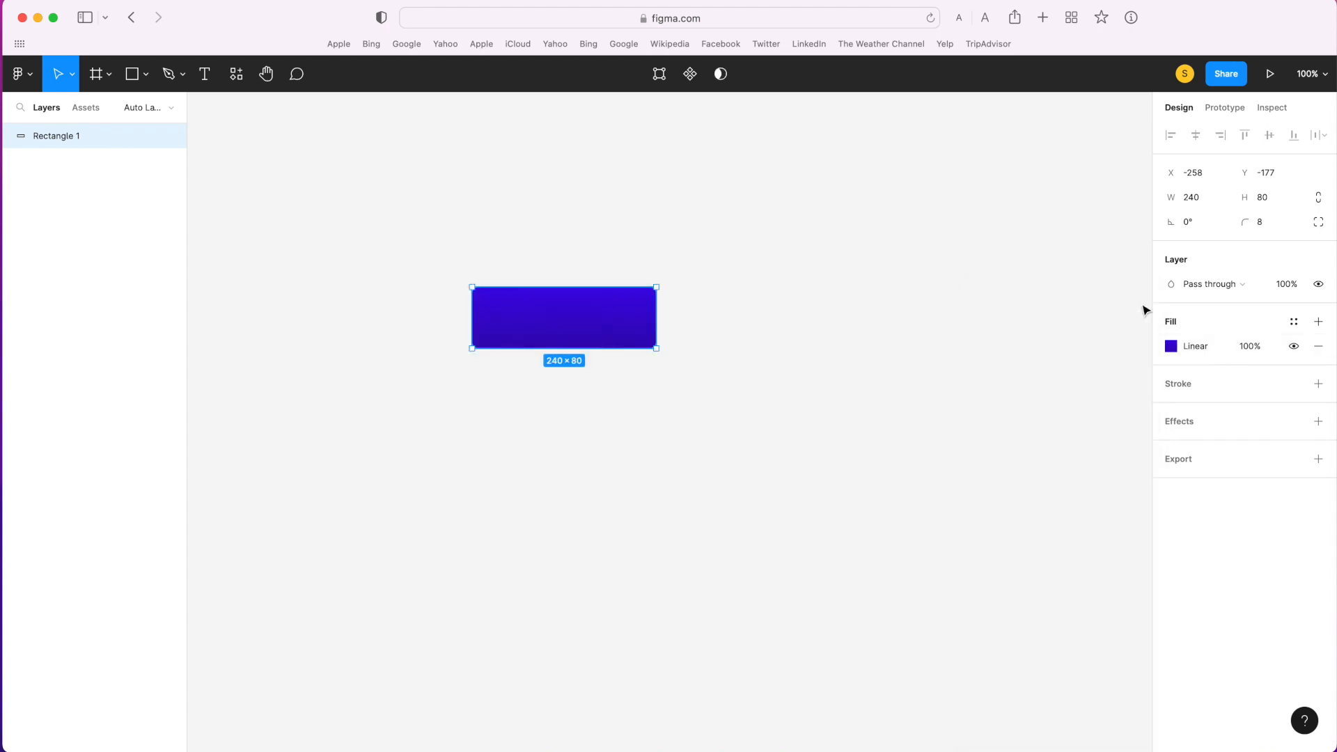
{"action": "left_click", "coordinate": [822, 416]}
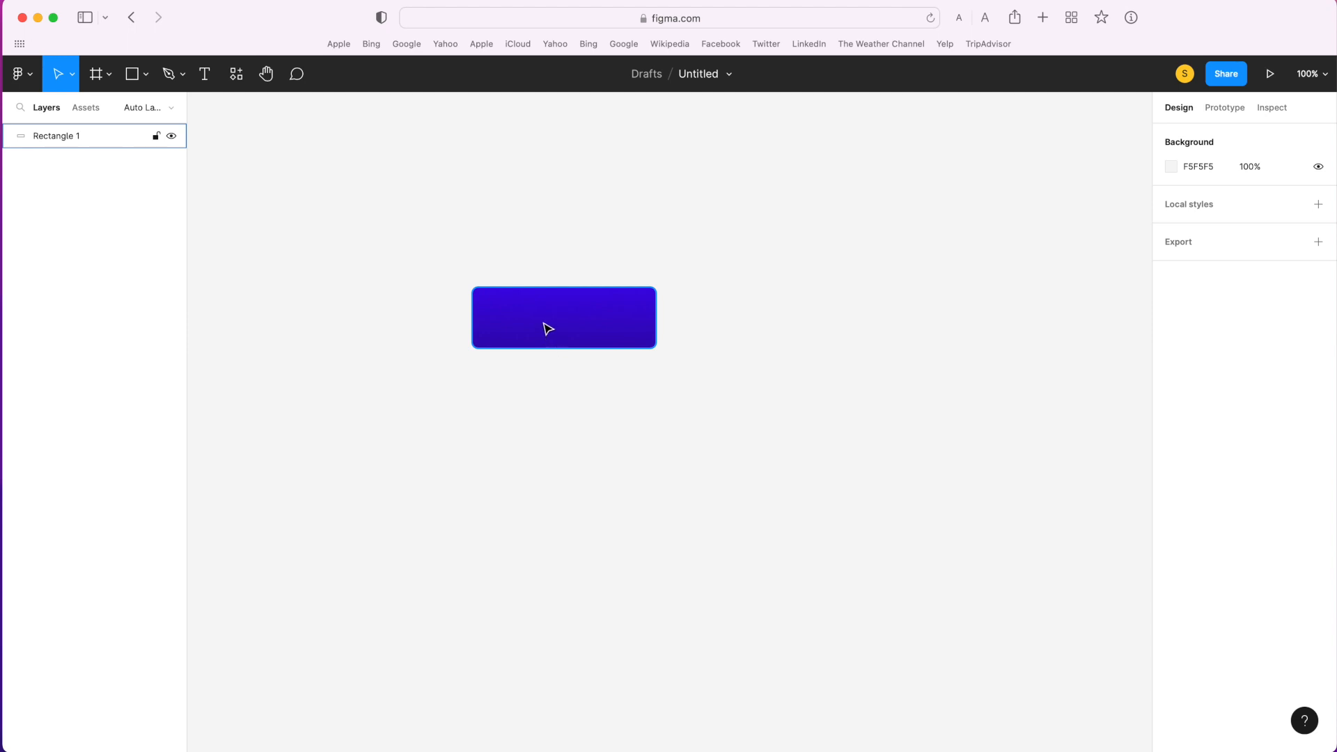
- Add a text box about 196 × 51 over the rectangle reading "Button" and set its fill to FFFFFF
{"action": "key", "text": "t"}
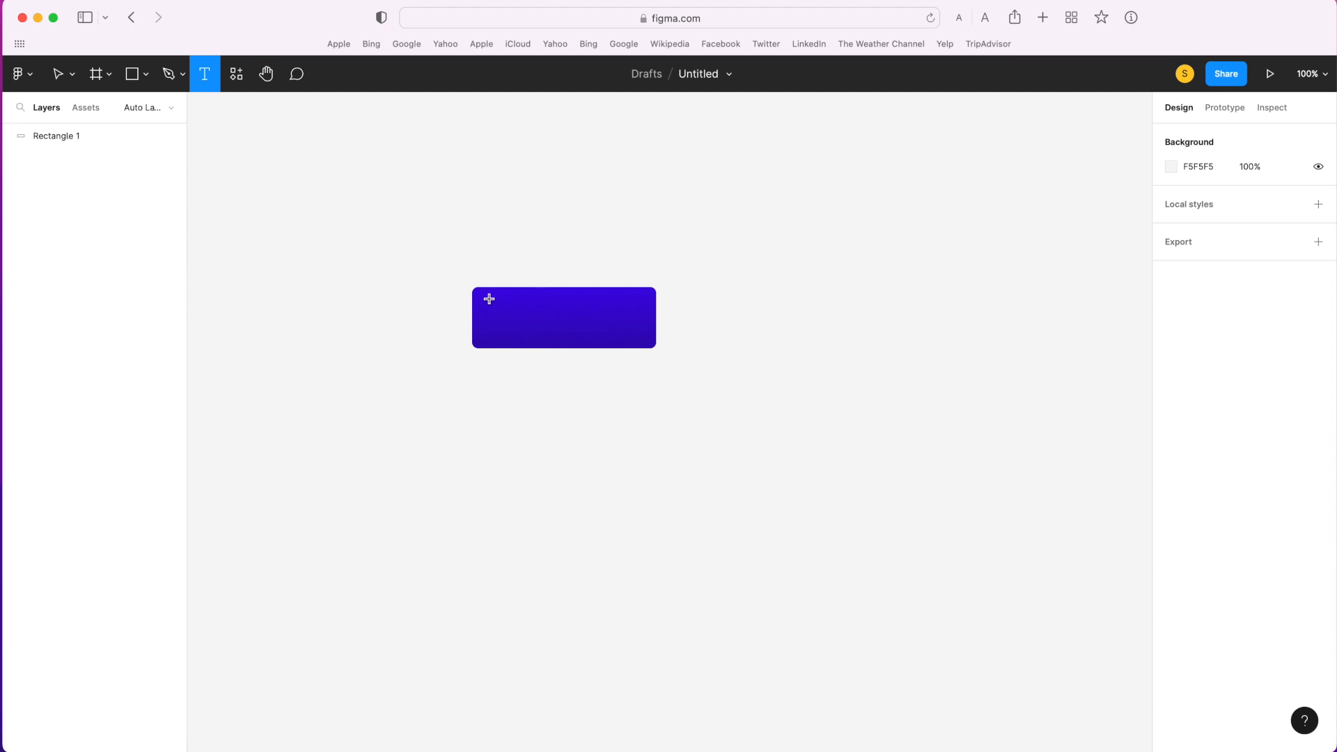
{"action": "left_click_drag", "start_coordinate": [491, 299], "coordinate": [640, 338]}
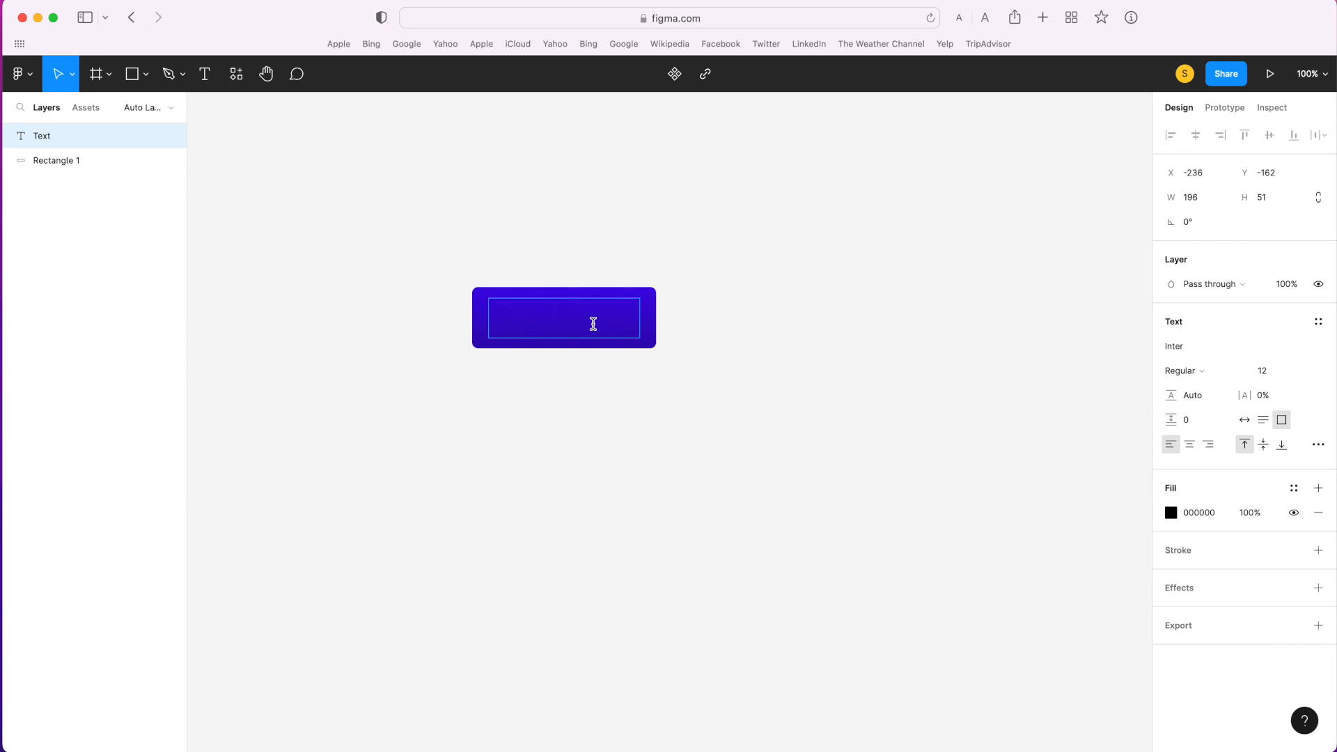
{"action": "type", "text": "Button"}
{"action": "key", "text": "Escape"}
{"action": "left_click", "coordinate": [1216, 518]}
{"action": "type", "text": "fff"}
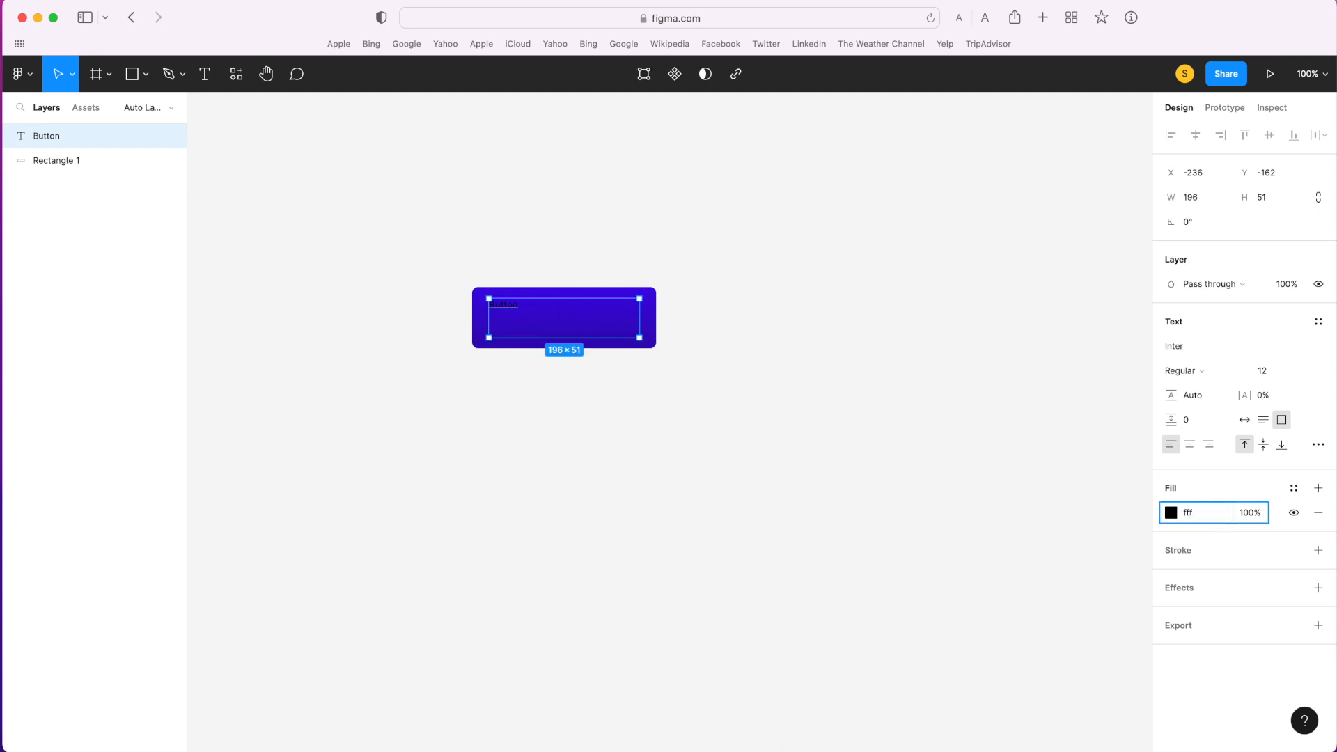
{"action": "key", "text": "Return"}
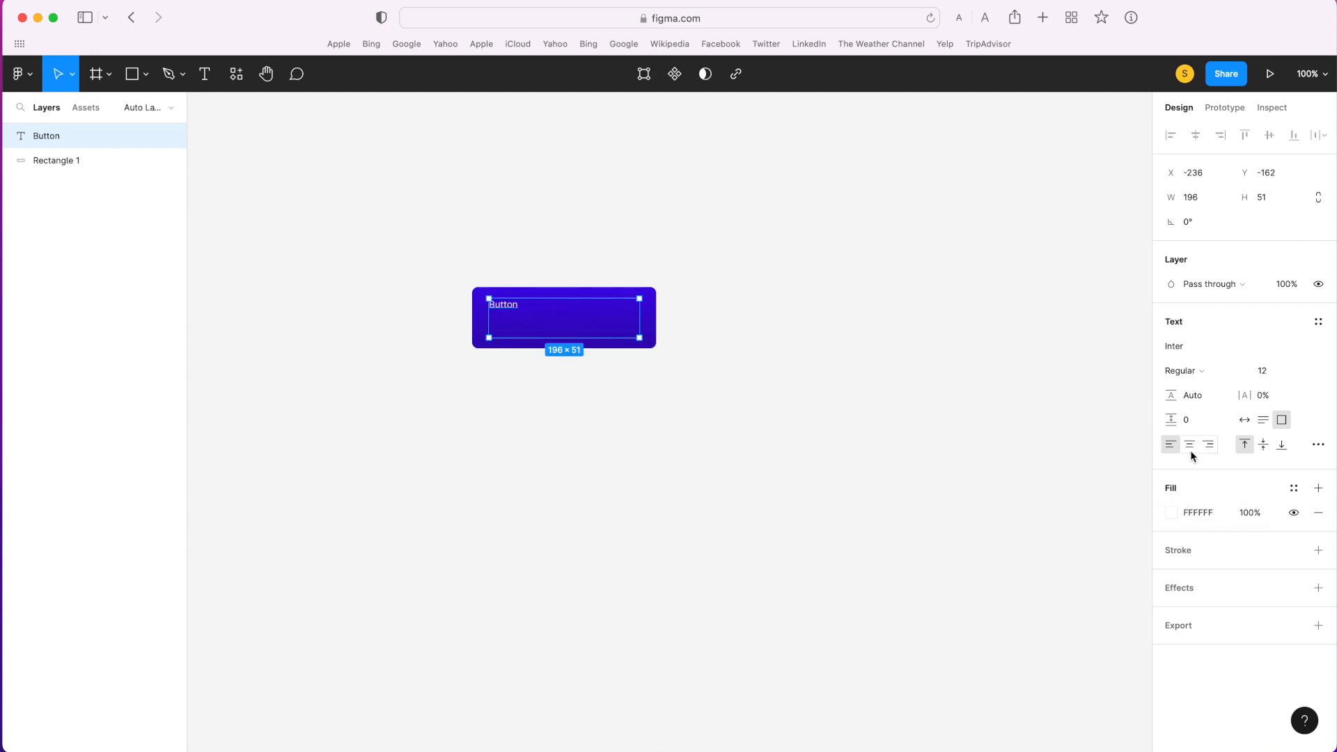
- Center the "Button" text horizontally and vertically within its text box
{"action": "left_click", "coordinate": [1191, 446]}
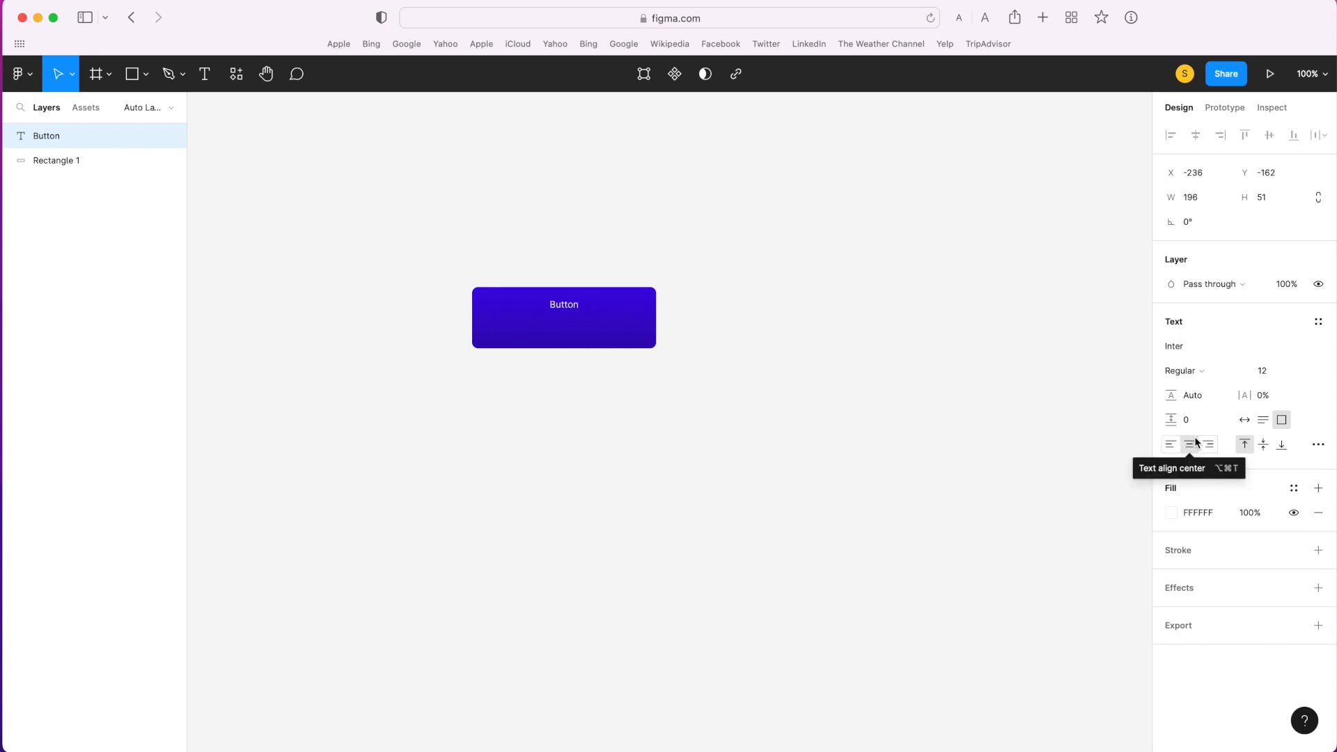
{"action": "left_click", "coordinate": [1245, 446]}
{"action": "left_click", "coordinate": [1264, 450]}
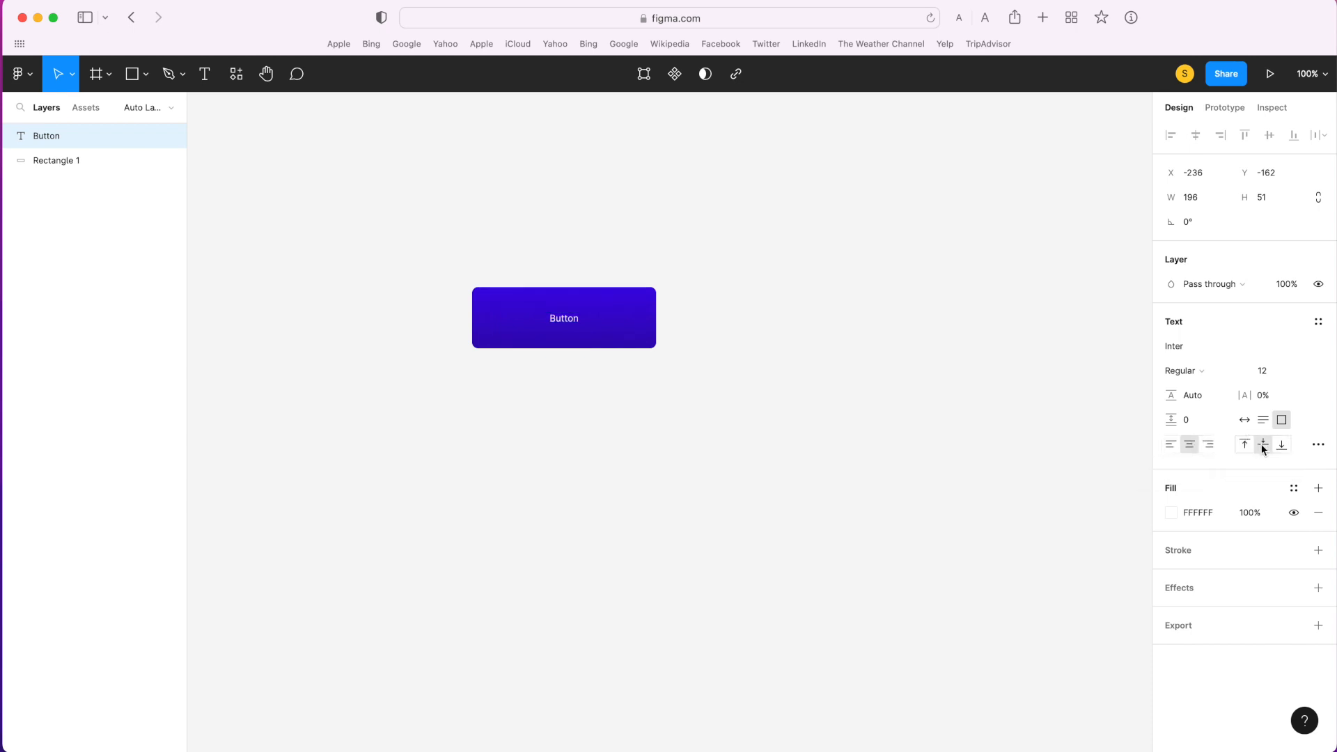
- Set the "Button" text to font size 24 and Bold weight
{"action": "left_click", "coordinate": [1274, 373]}
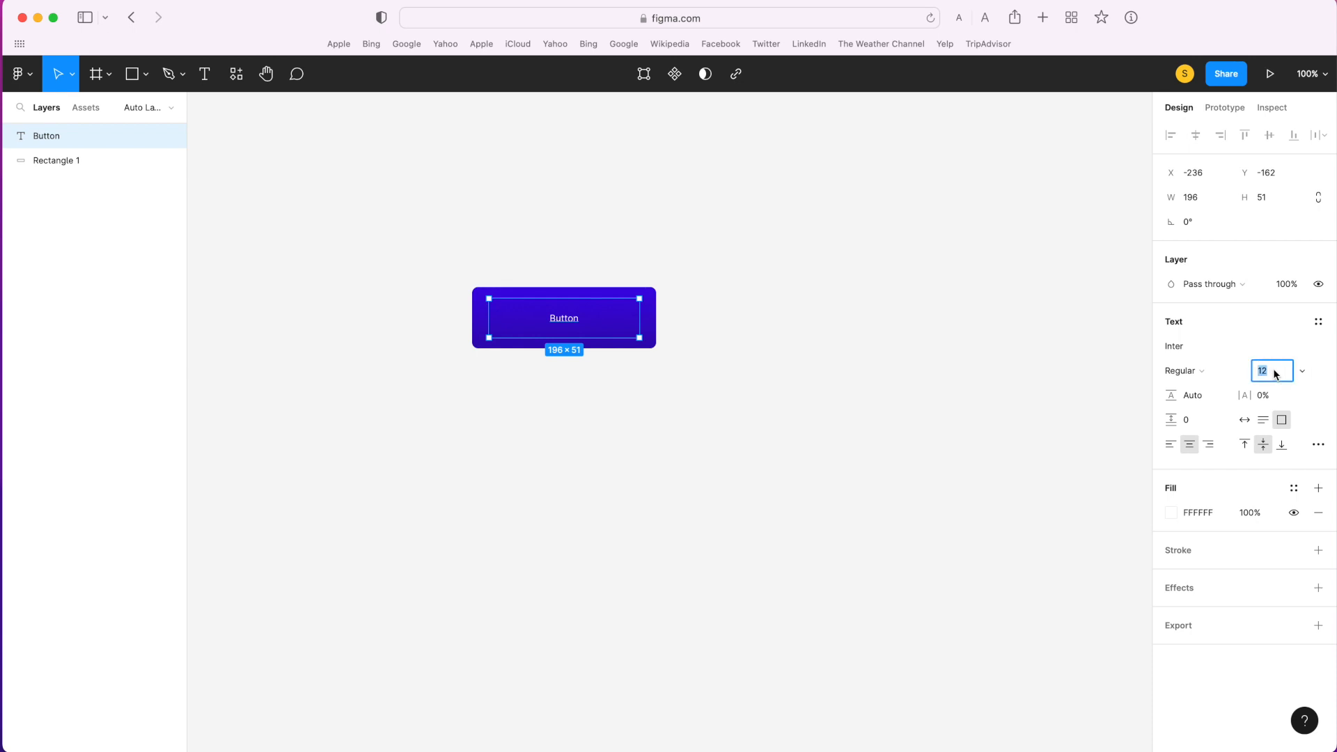
{"action": "key", "text": "Up"}
{"action": "key", "text": "Up"}
{"action": "key", "text": "Up"}
{"action": "key", "text": "Up"}
{"action": "key", "text": "Up"}
{"action": "key", "text": "Up"}
{"action": "key", "text": "Up"}
{"action": "key", "text": "Up"}
{"action": "key", "text": "Up"}
{"action": "key", "text": "Up"}
{"action": "key", "text": "Up"}
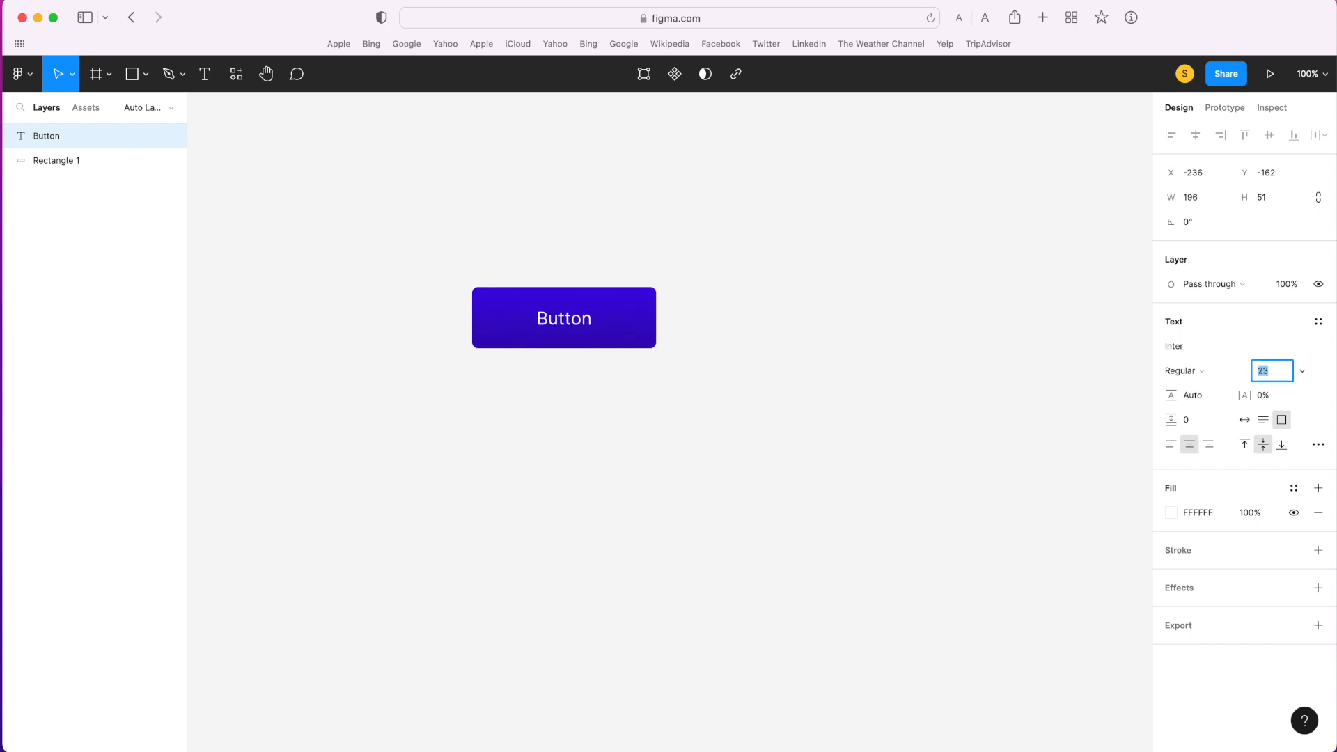
{"action": "left_click", "coordinate": [1219, 373]}
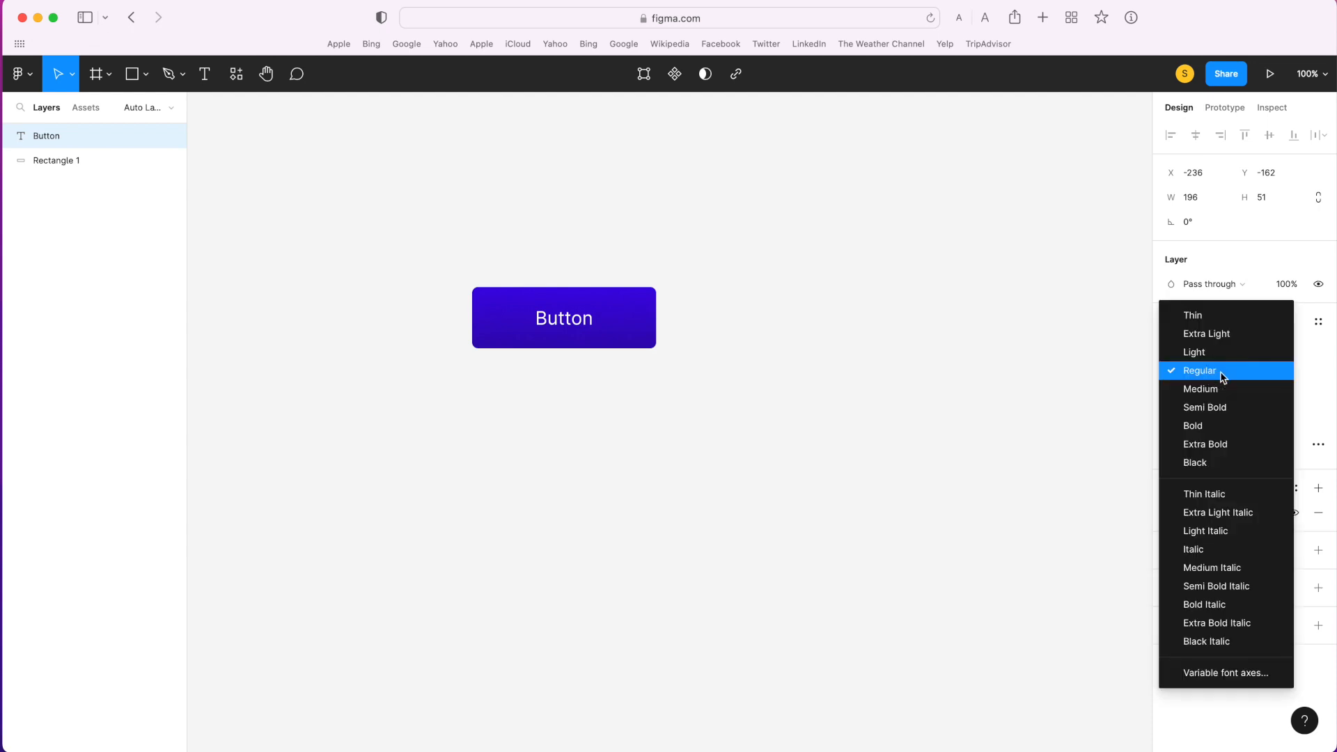
{"action": "left_click", "coordinate": [1230, 426]}
{"action": "left_click", "coordinate": [897, 418]}
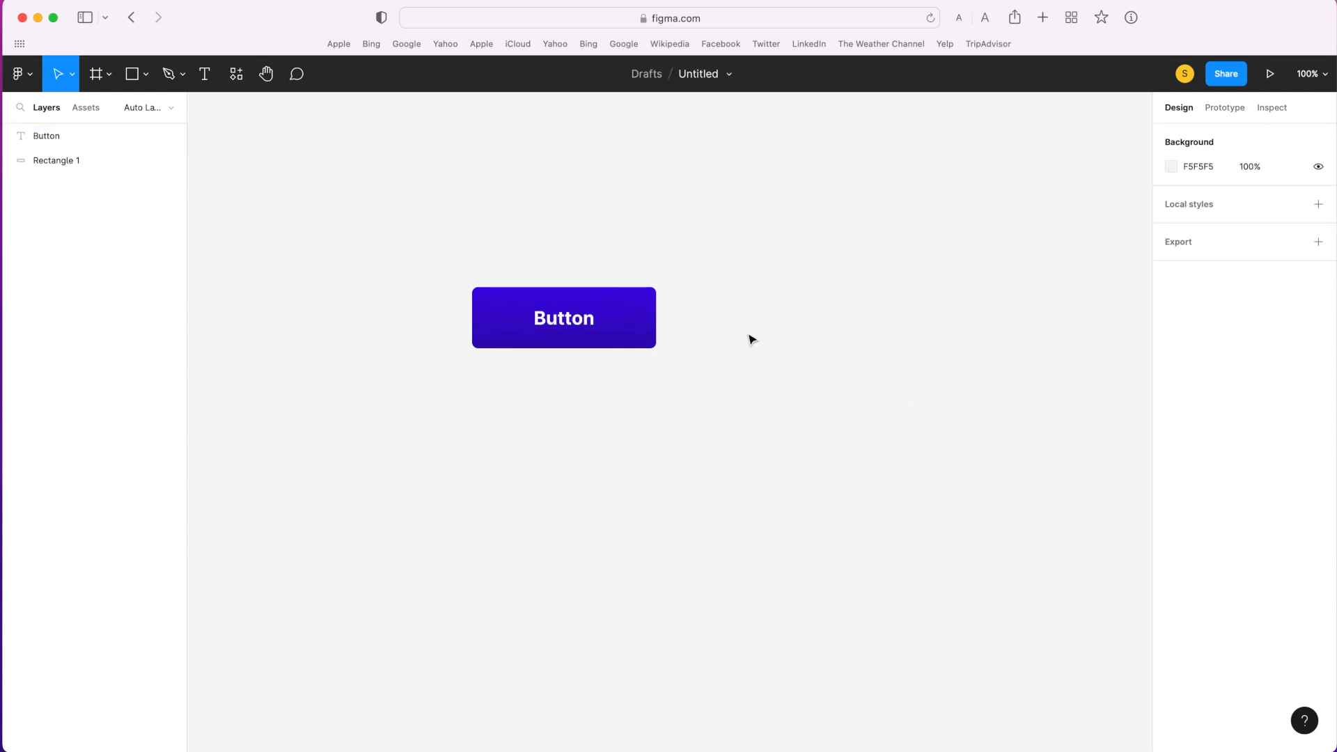
- Group the "Button" text with the rectangle and move the group to about X -202, Y -146
{"action": "left_click_drag", "start_coordinate": [421, 225], "coordinate": [704, 383]}
{"action": "scroll", "coordinate": [717, 385], "scroll_direction": "left", "scroll_amount": 2}
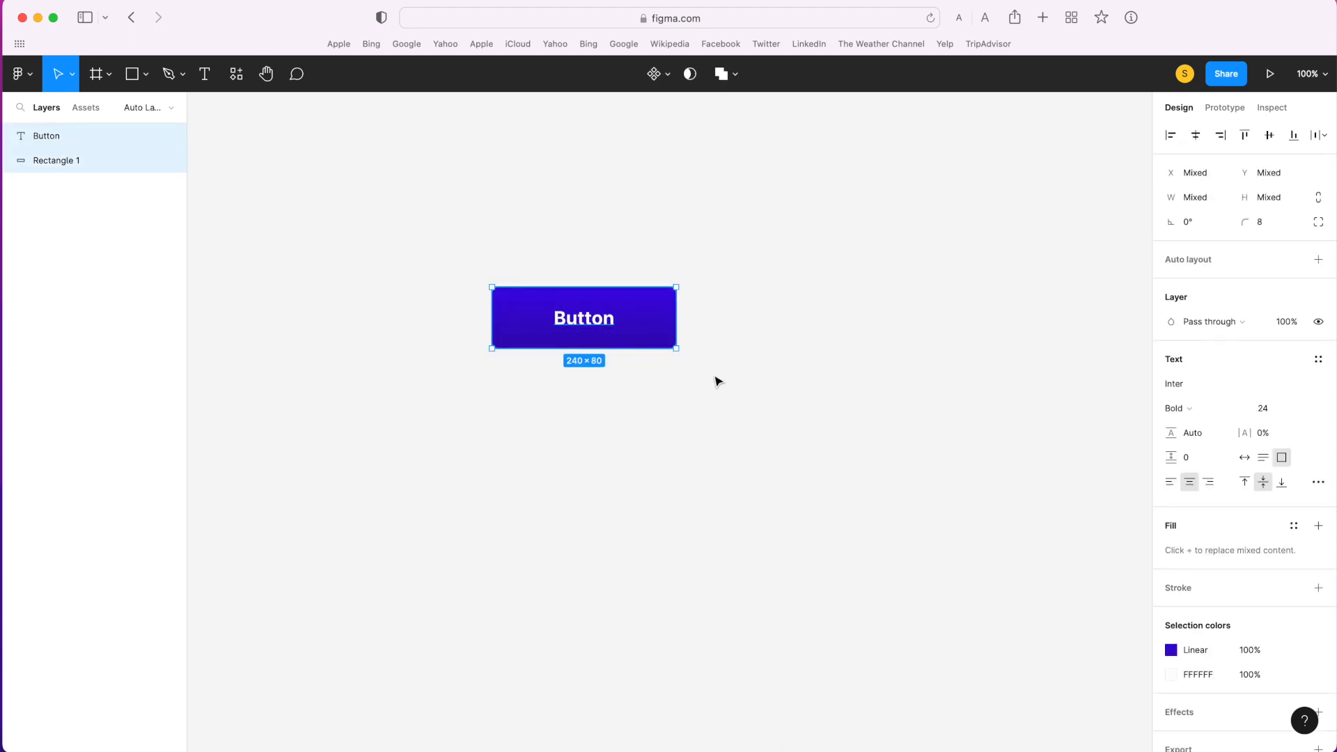
{"action": "right_click", "coordinate": [647, 328]}
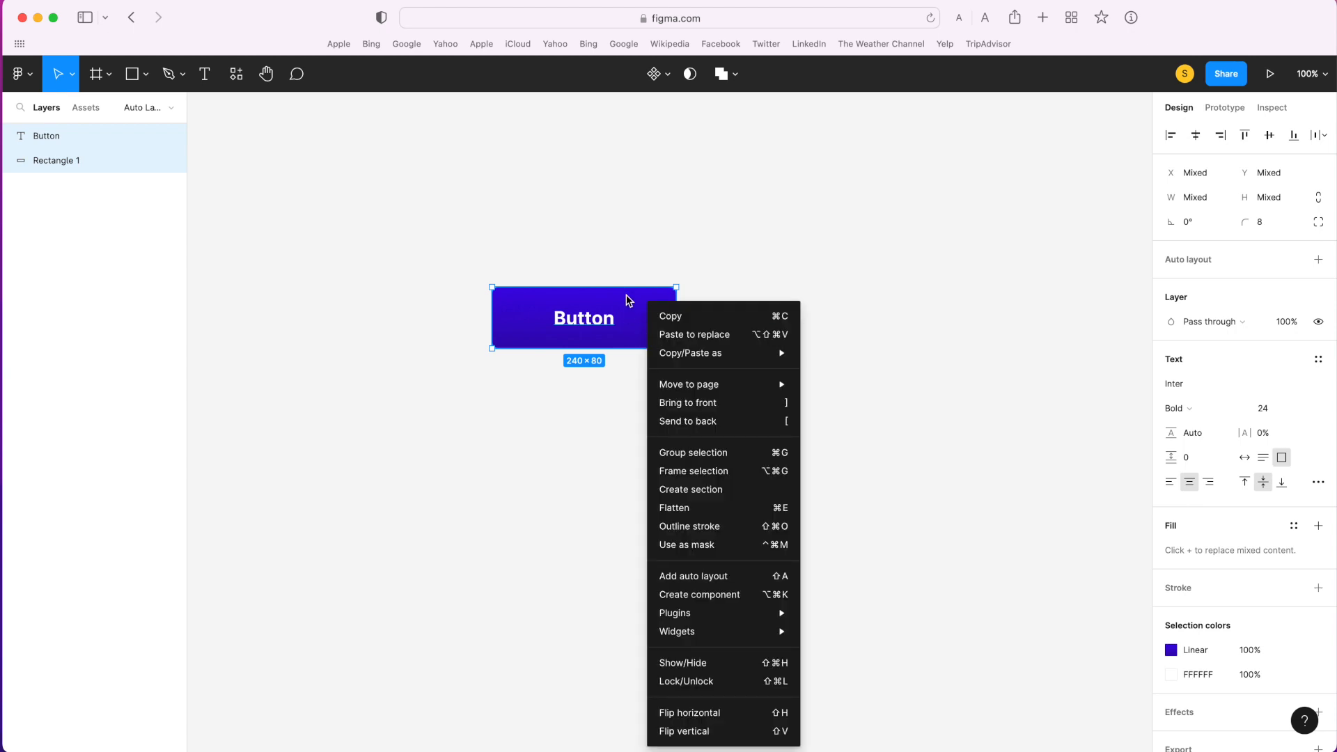
{"action": "left_click", "coordinate": [634, 255]}
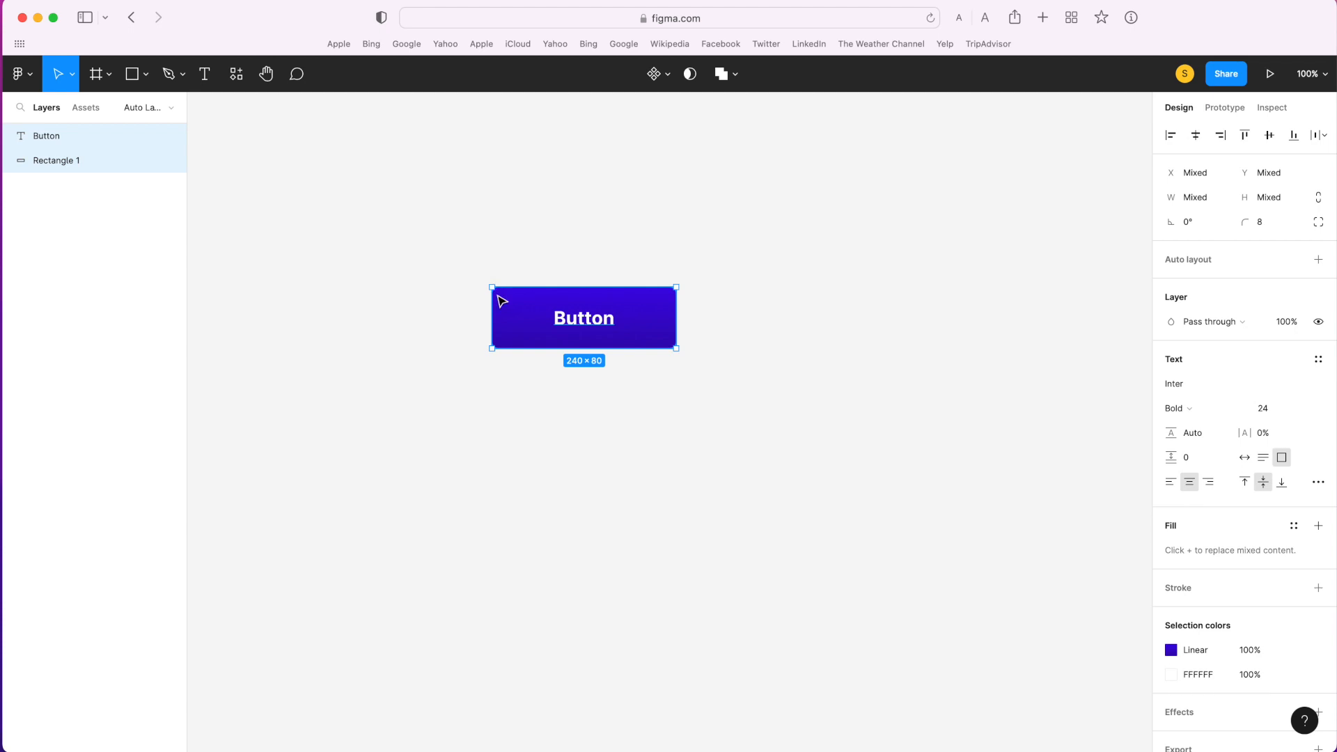
{"action": "key", "text": "super+g"}
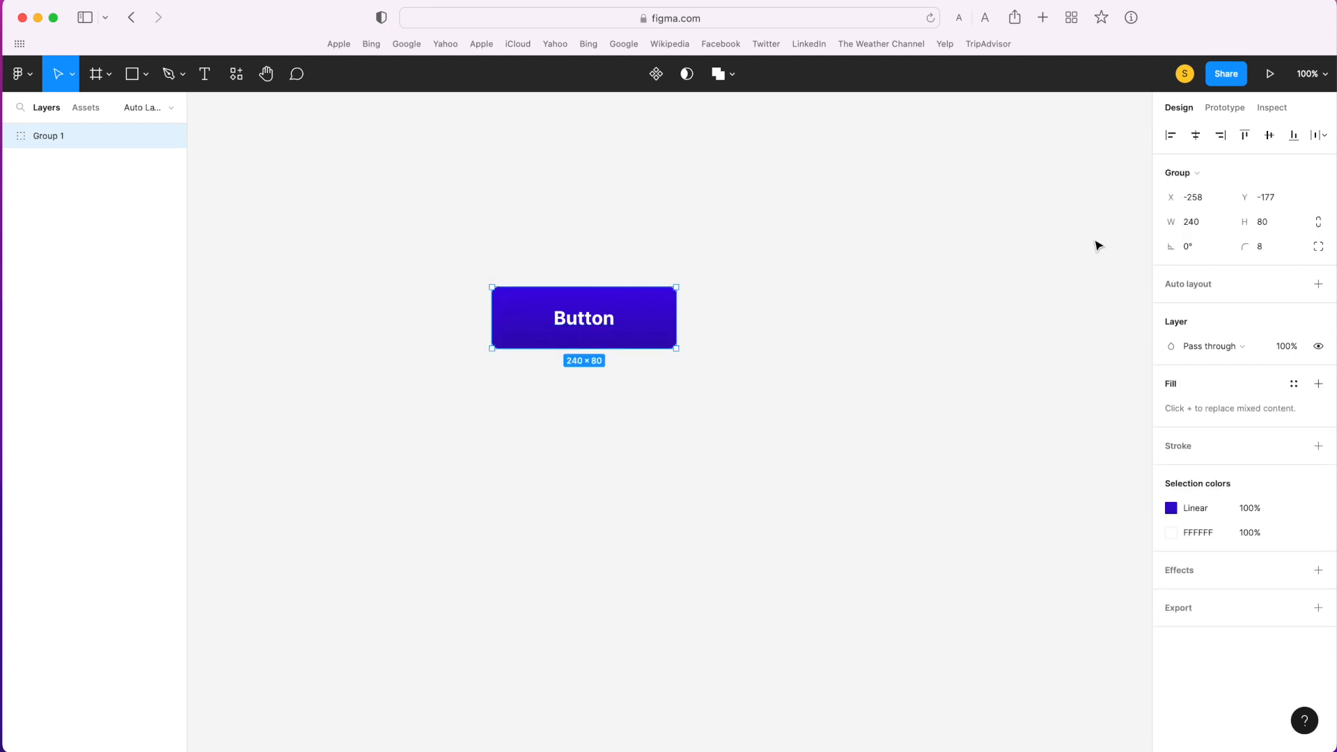
{"action": "left_click_drag", "start_coordinate": [665, 326], "coordinate": [708, 351]}
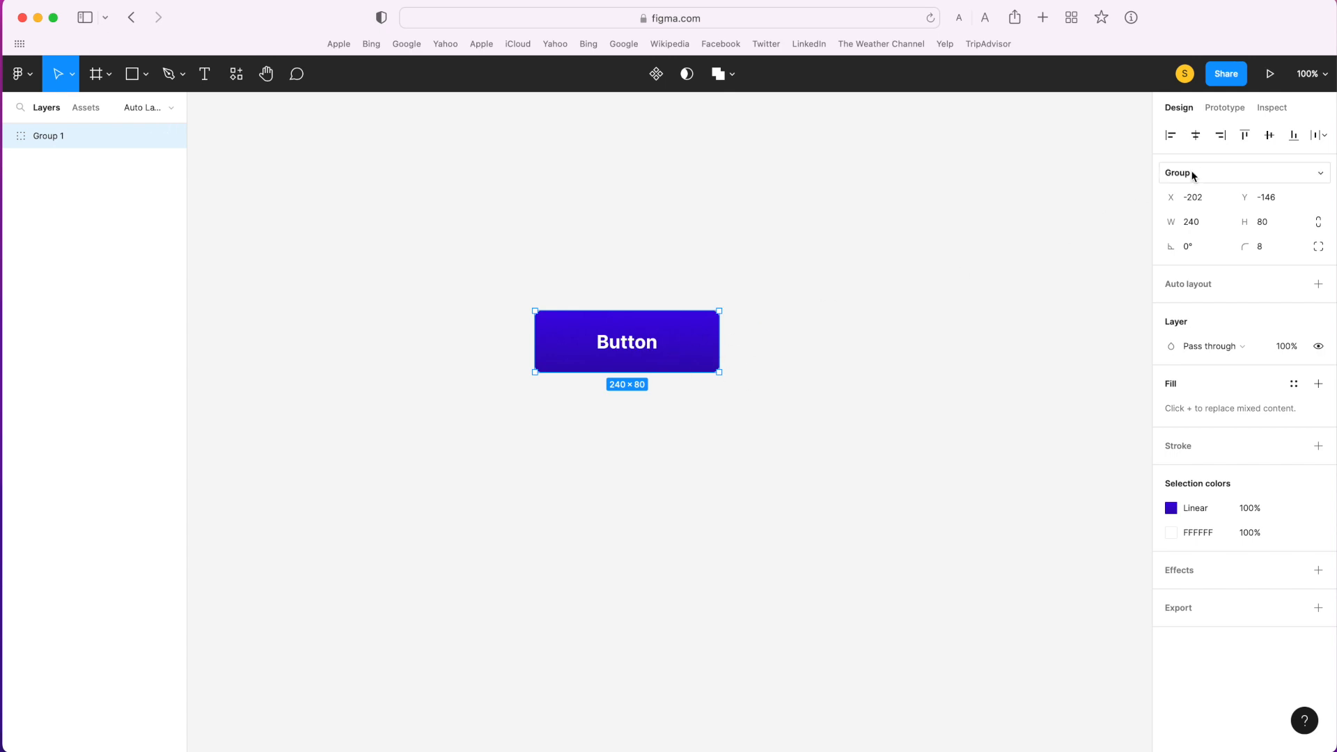
- Convert the button group into a frame and add auto layout to it
{"action": "left_click", "coordinate": [1245, 179]}
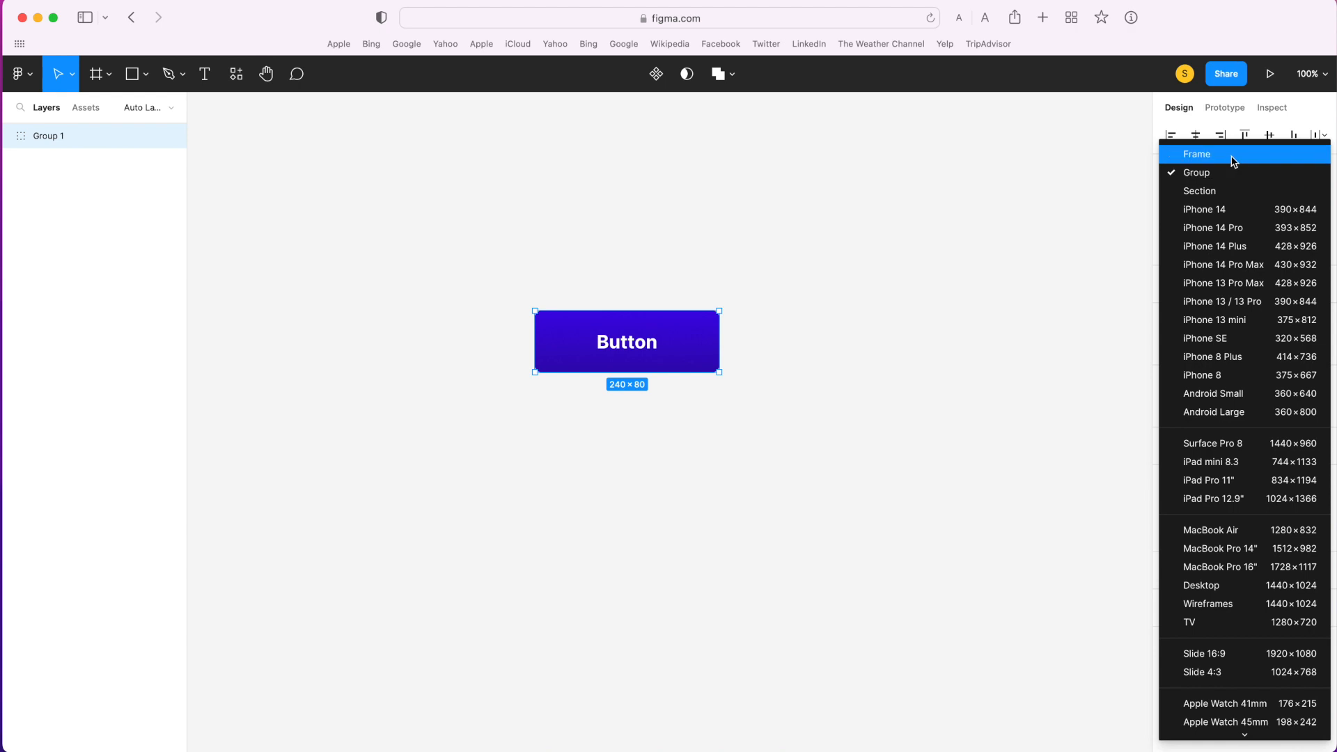
{"action": "left_click", "coordinate": [1234, 162]}
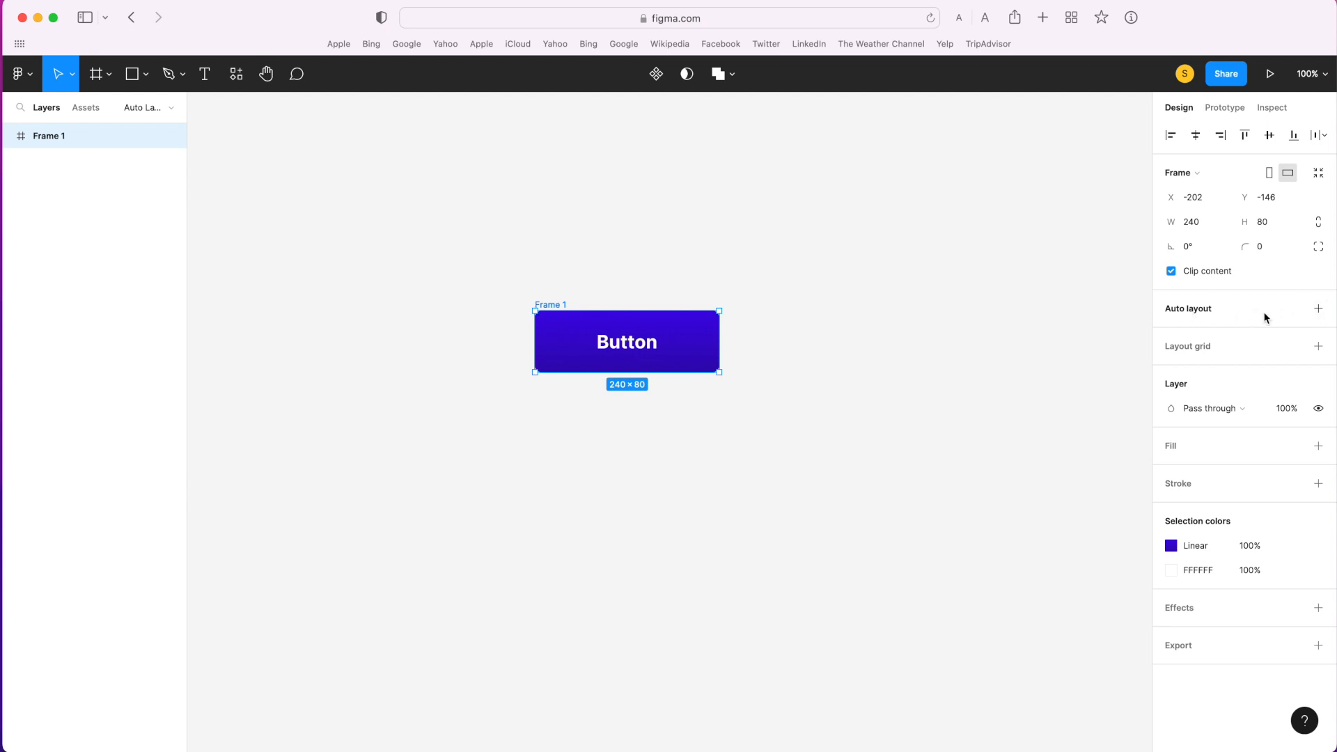
{"action": "left_click", "coordinate": [1318, 309]}
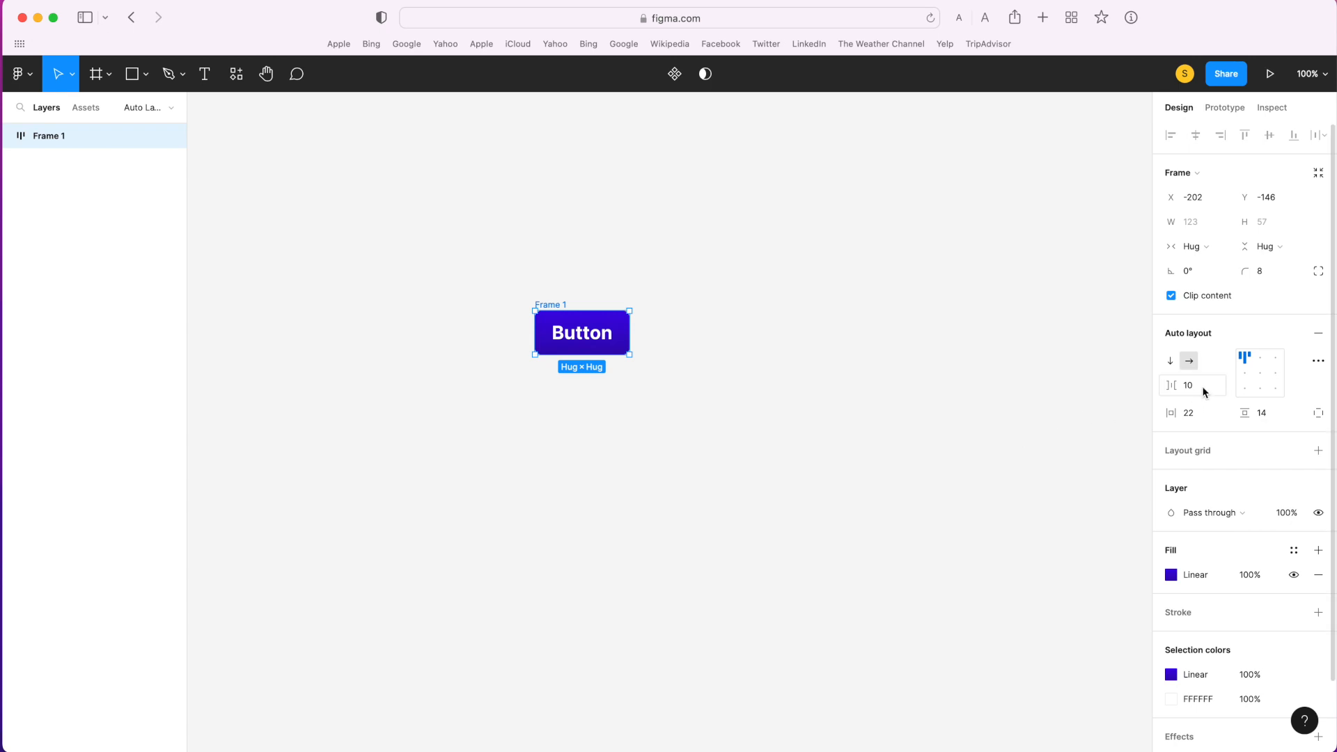
- Expand the auto layout frame's layers and set the frame's content alignment to center
{"action": "left_click", "coordinate": [9, 136]}
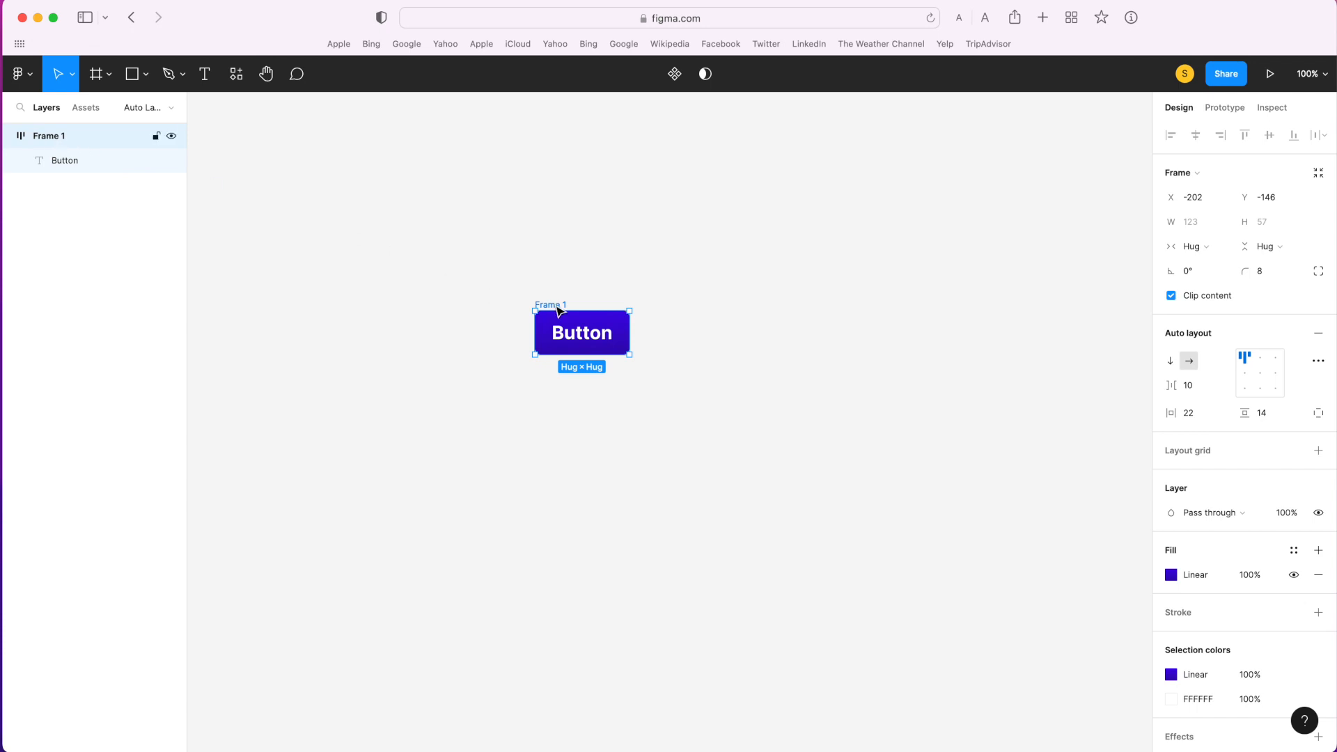
{"action": "left_click", "coordinate": [61, 165]}
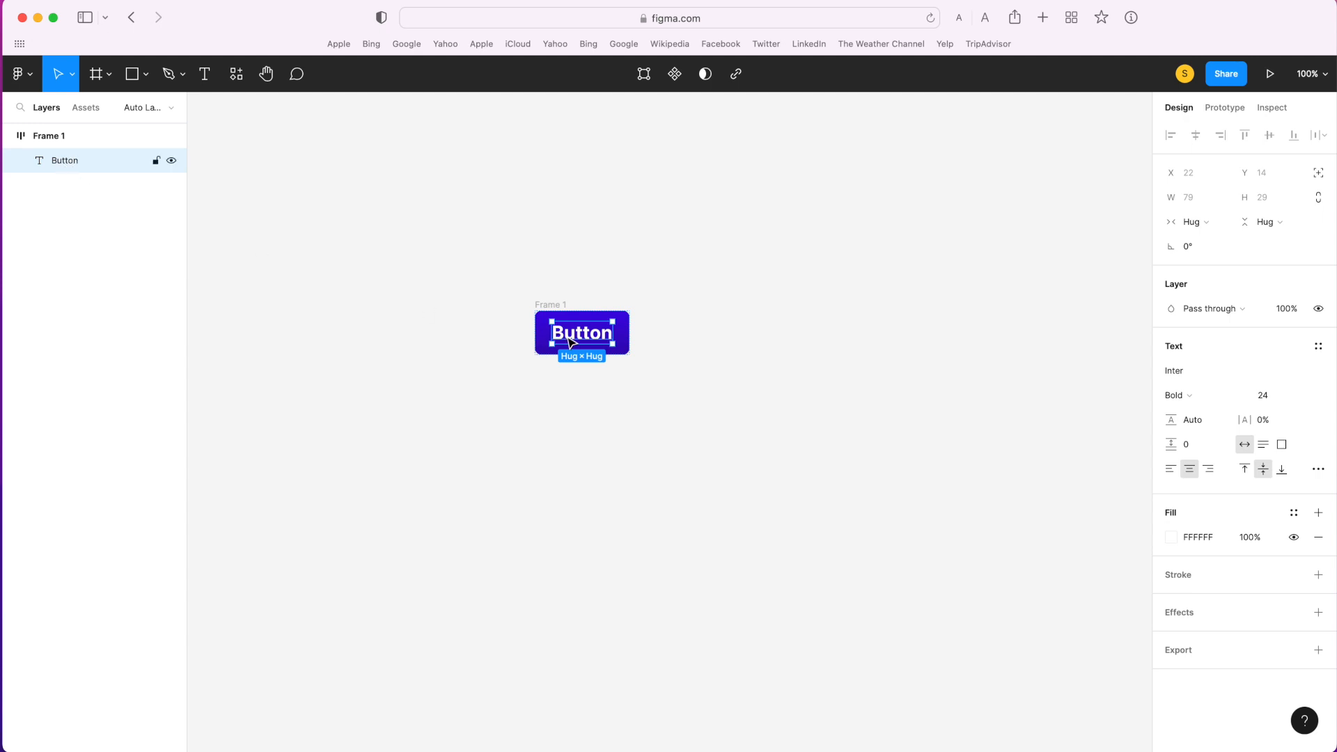
{"action": "left_click", "coordinate": [55, 138]}
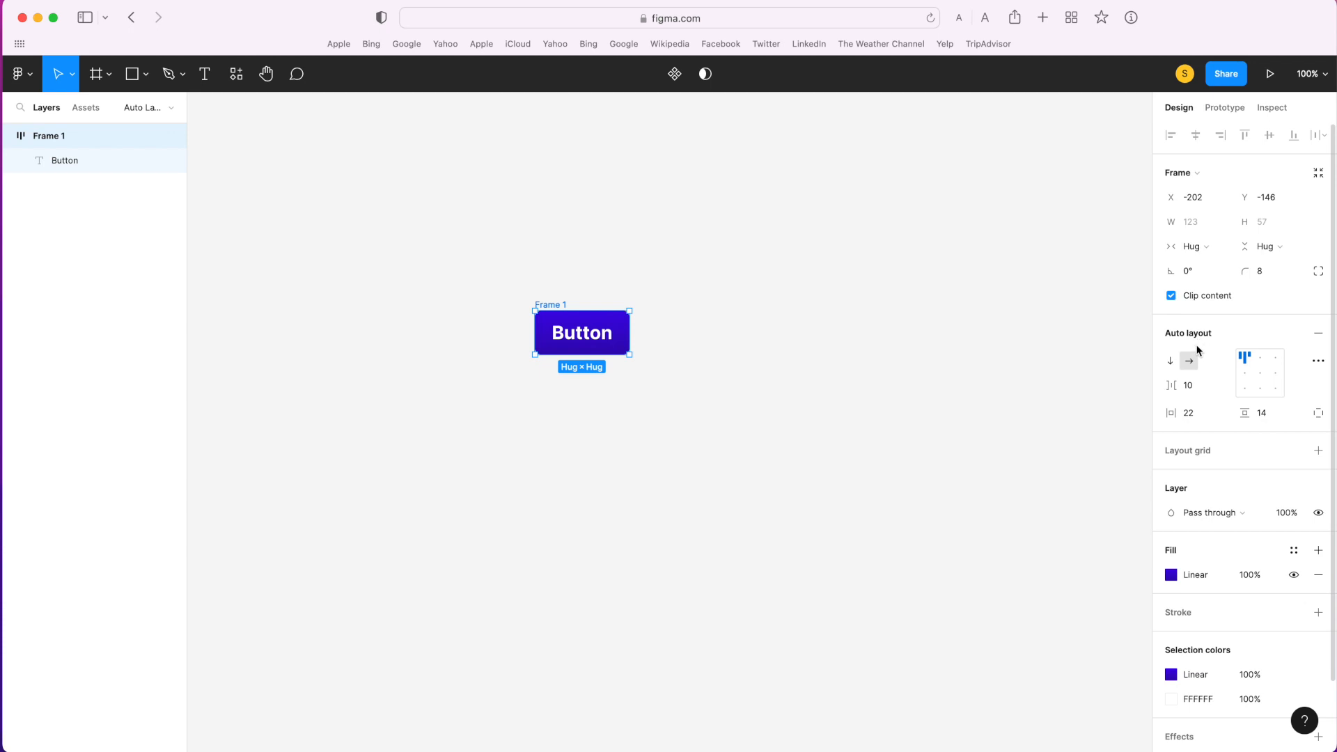
{"action": "left_click", "coordinate": [1260, 373]}
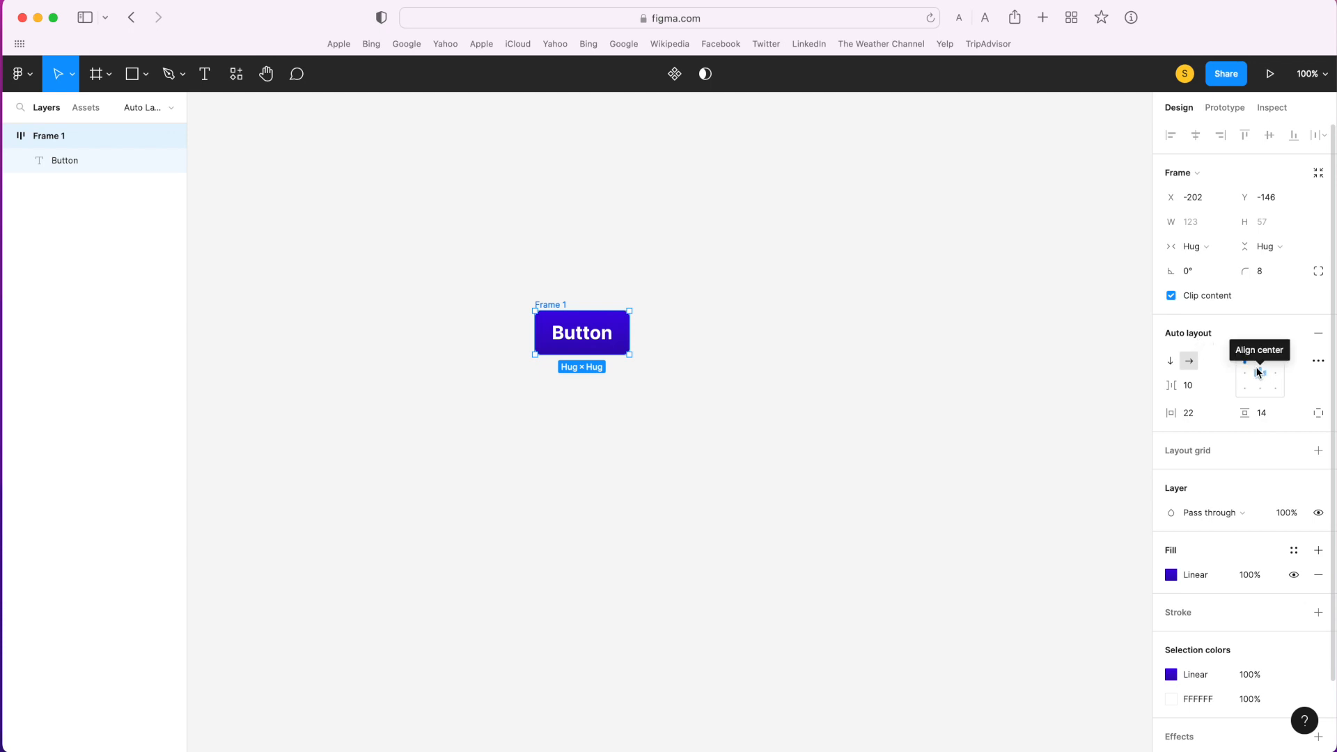
{"action": "left_click", "coordinate": [1262, 377]}
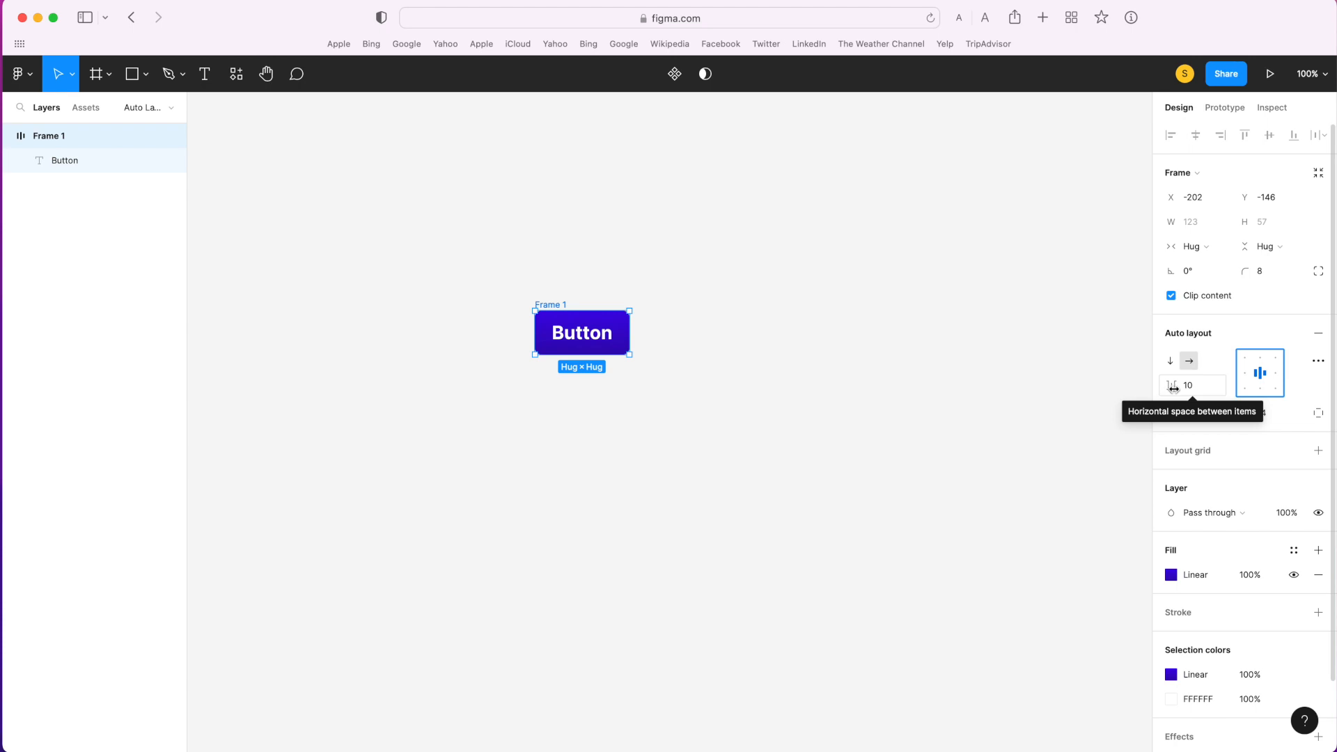
- Duplicate the "Button" text layer inside the auto layout frame
{"action": "left_click", "coordinate": [98, 167]}
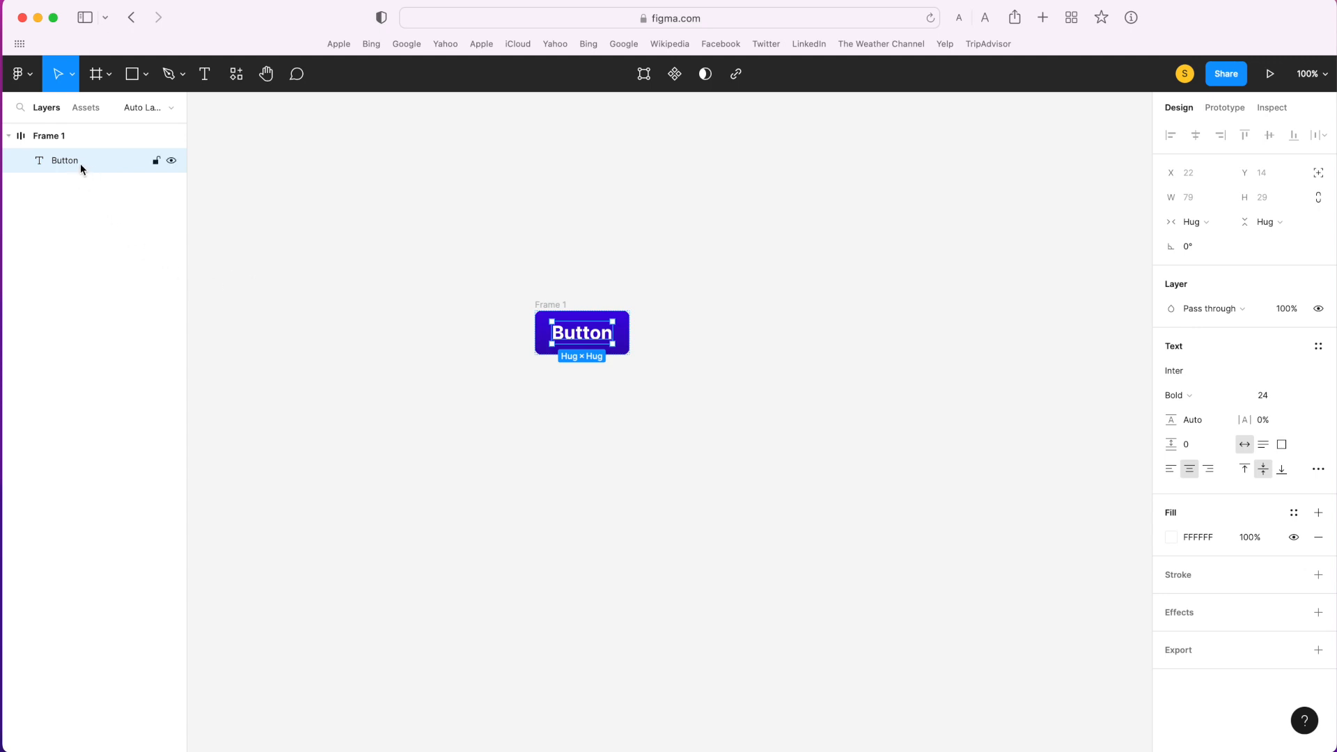
{"action": "key", "text": "ctrl+d"}
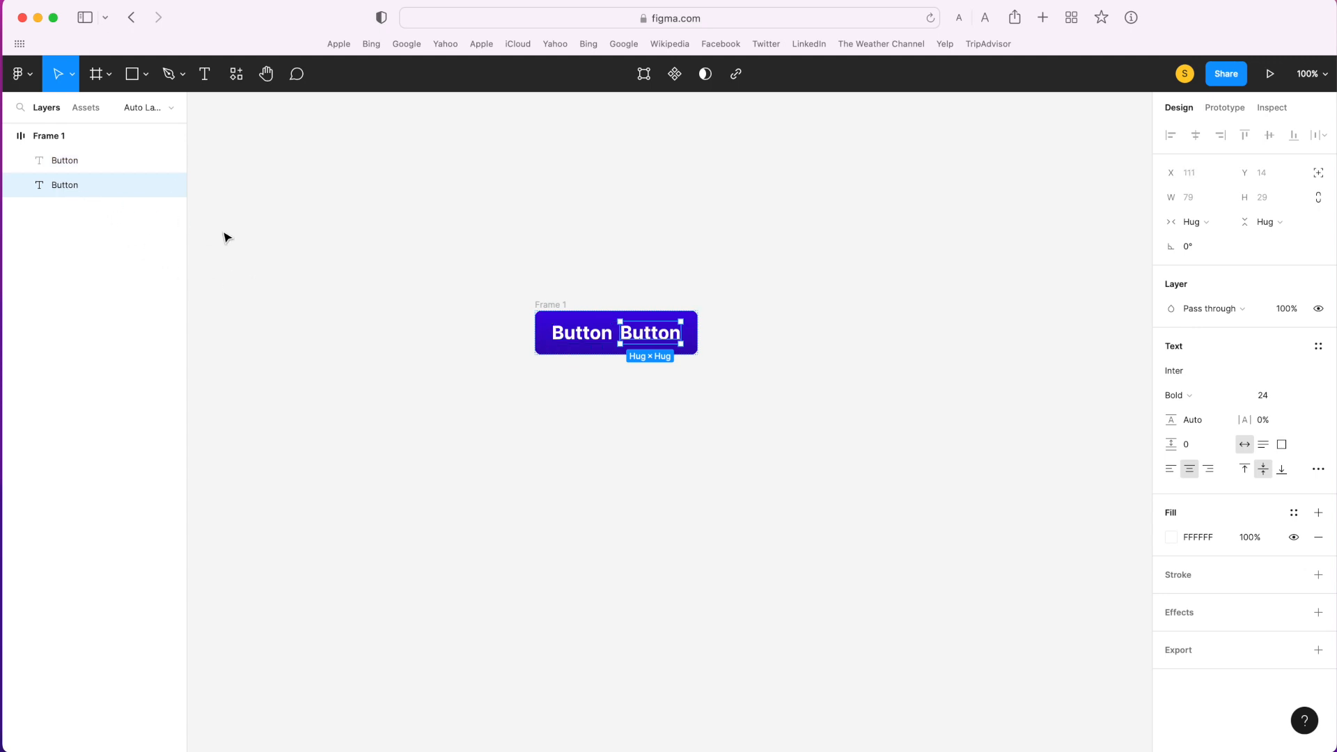
- Set the horizontal space between the two text items in the auto layout frame to 16
{"action": "left_click", "coordinate": [65, 159]}
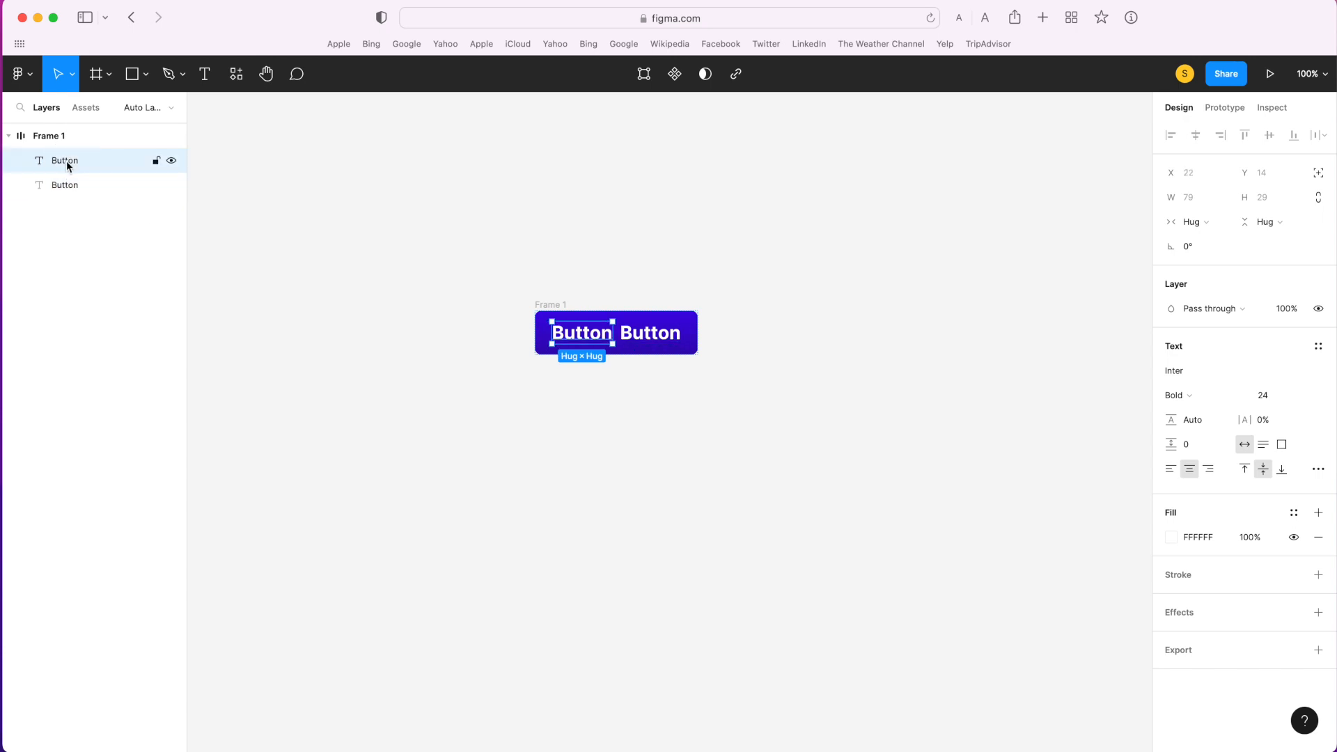
{"action": "left_click", "coordinate": [68, 186]}
{"action": "left_click", "coordinate": [77, 136]}
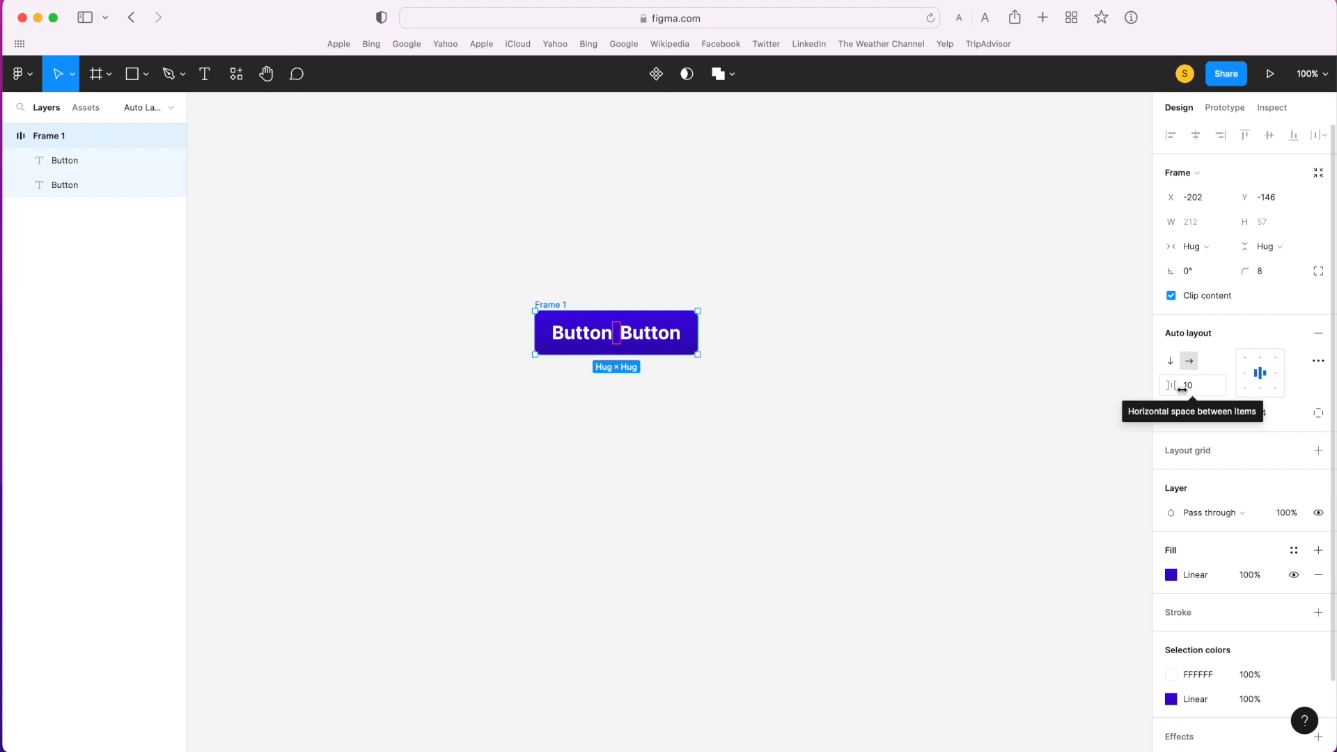
{"action": "left_click", "coordinate": [1206, 394]}
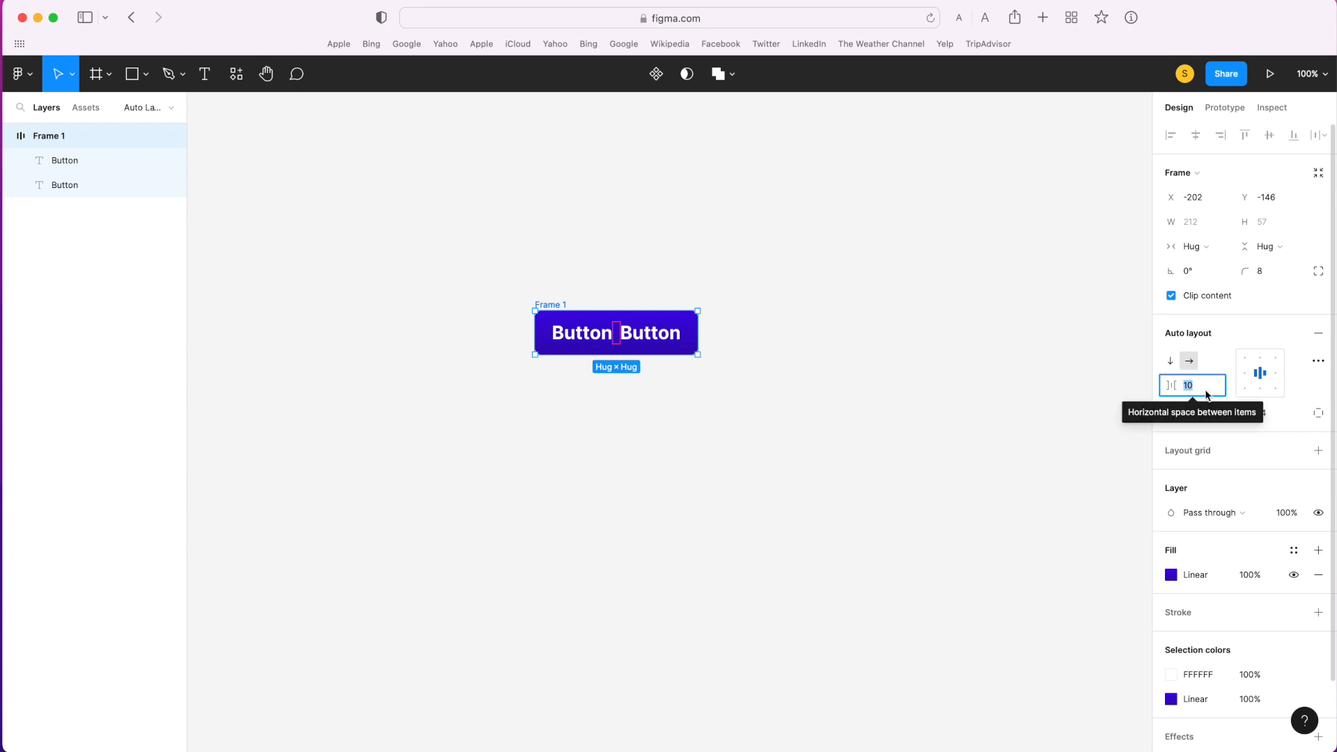
{"action": "key", "text": "Up"}
{"action": "key", "text": "Up"}
{"action": "key", "text": "Up"}
{"action": "key", "text": "Up"}
{"action": "key", "text": "Up"}
{"action": "key", "text": "Up"}
{"action": "key", "text": "Up"}
{"action": "key", "text": "Up"}
{"action": "key", "text": "Up"}
{"action": "key", "text": "Up"}
{"action": "key", "text": "Up"}
{"action": "key", "text": "Up"}
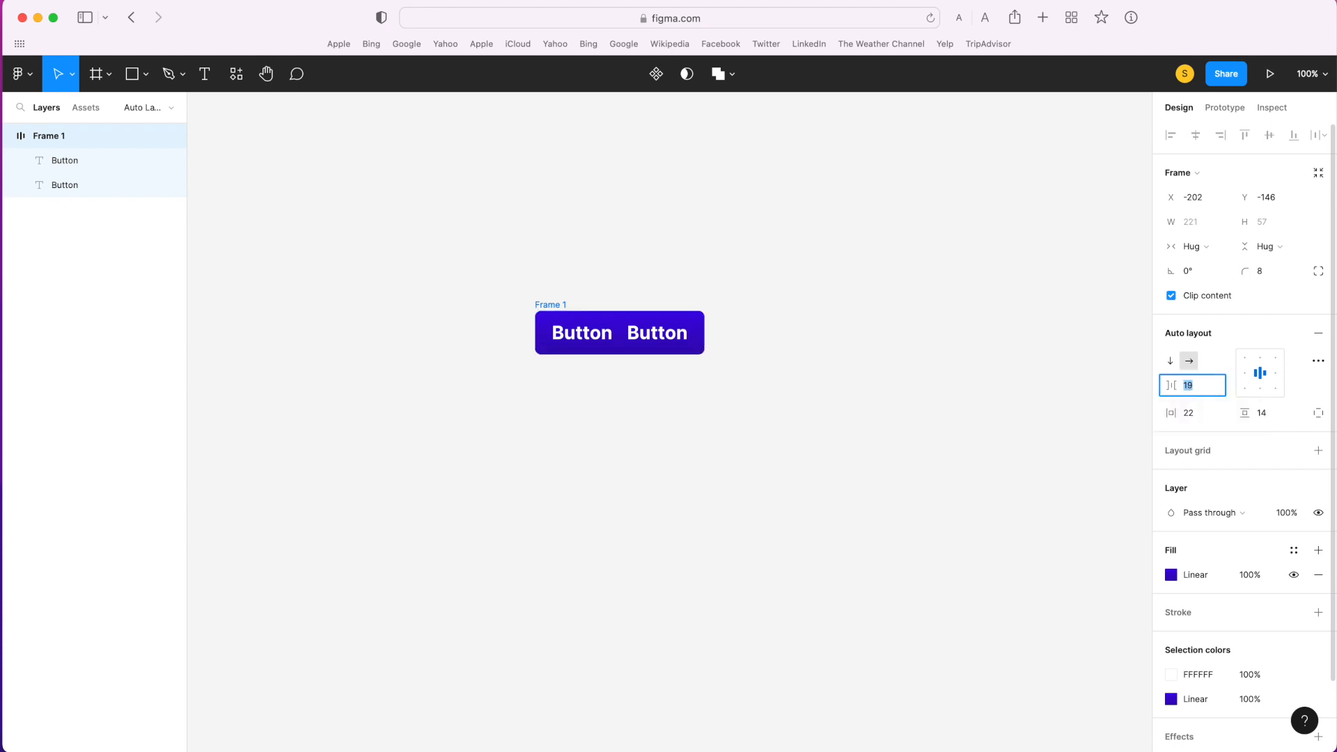
{"action": "key", "text": "Up"}
{"action": "key", "text": "Up"}
{"action": "key", "text": "Up"}
{"action": "key", "text": "Up"}
{"action": "key", "text": "Up"}
{"action": "key", "text": "Up"}
{"action": "key", "text": "Down"}
{"action": "key", "text": "Down"}
{"action": "key", "text": "Down"}
{"action": "key", "text": "Down"}
{"action": "key", "text": "Down"}
{"action": "key", "text": "Down"}
{"action": "key", "text": "Down"}
{"action": "key", "text": "Down"}
{"action": "key", "text": "Down"}
{"action": "key", "text": "Down"}
{"action": "key", "text": "Down"}
{"action": "key", "text": "Down"}
{"action": "left_click", "coordinate": [522, 348]}
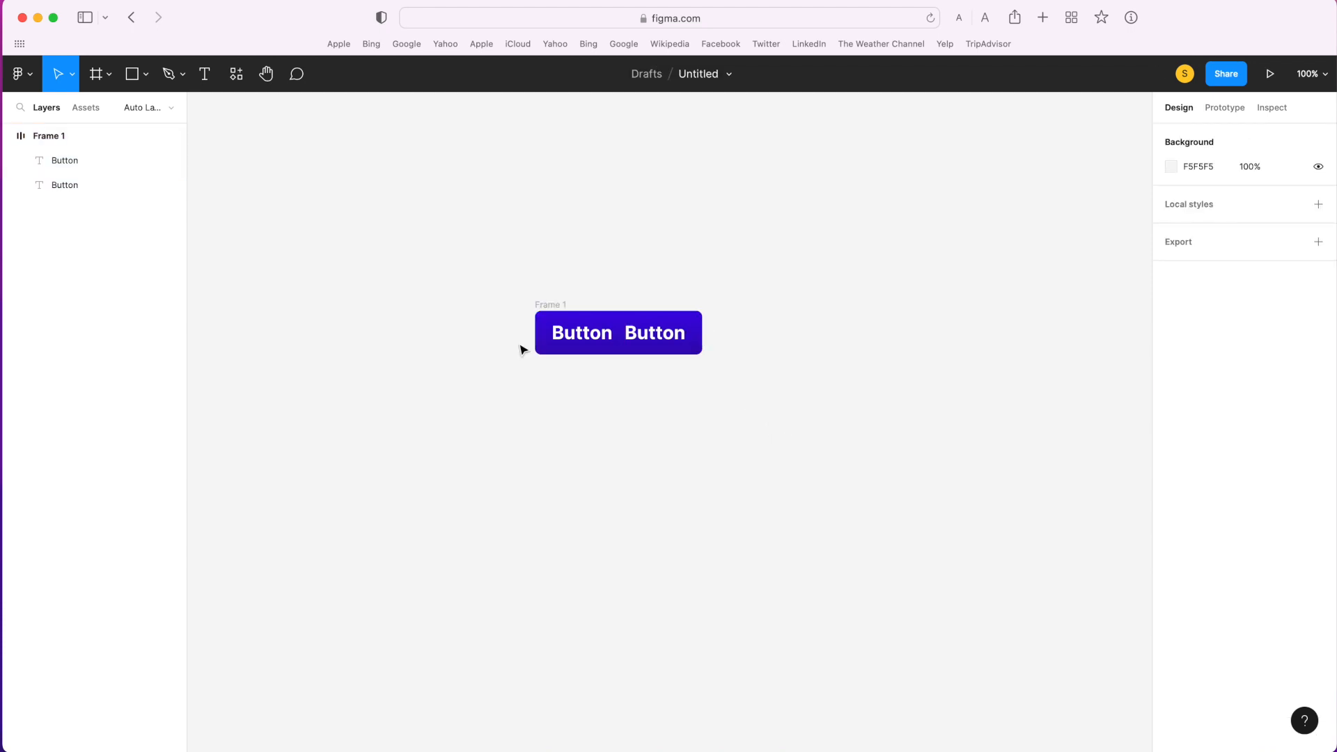
- Delete the second "Button" text from the auto layout frame
{"action": "left_click", "coordinate": [648, 338]}
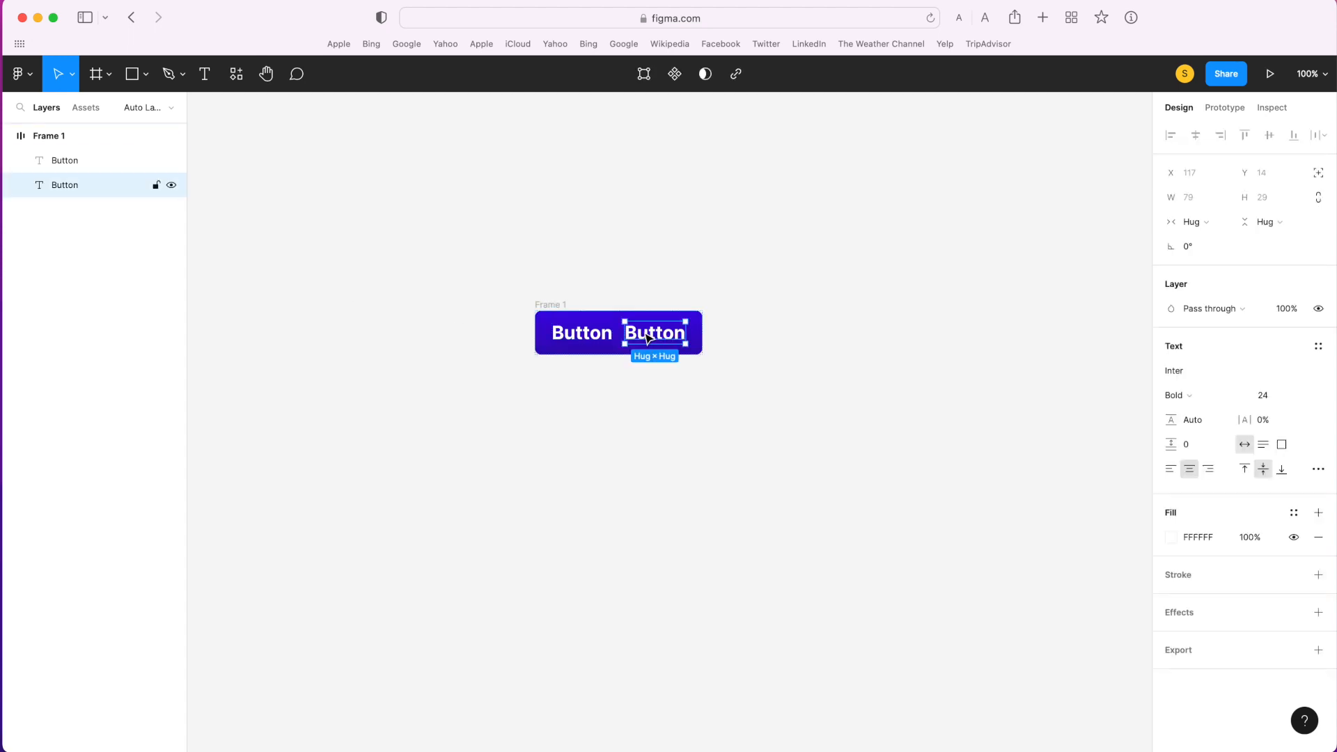
{"action": "key", "text": "Delete"}
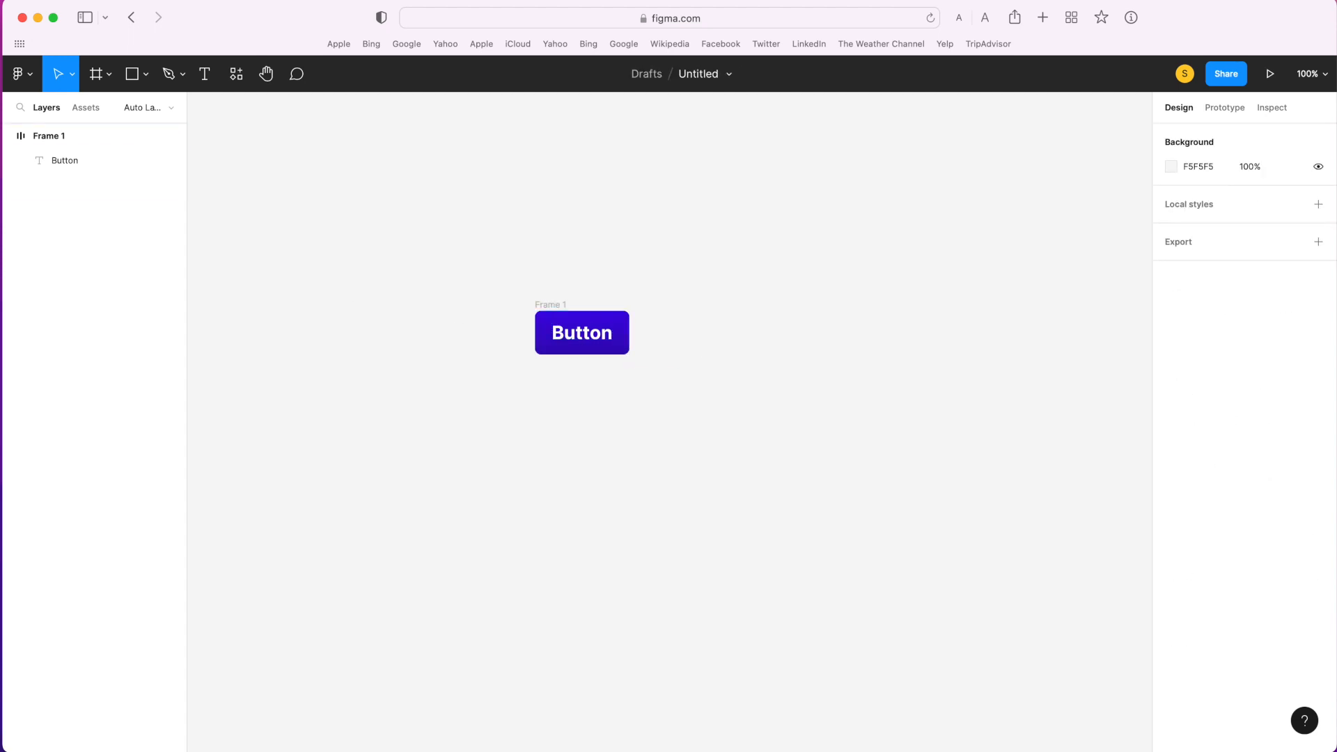
- Try a vertical padding of 24 on the auto layout frame and settle on 16
{"action": "left_click", "coordinate": [548, 306]}
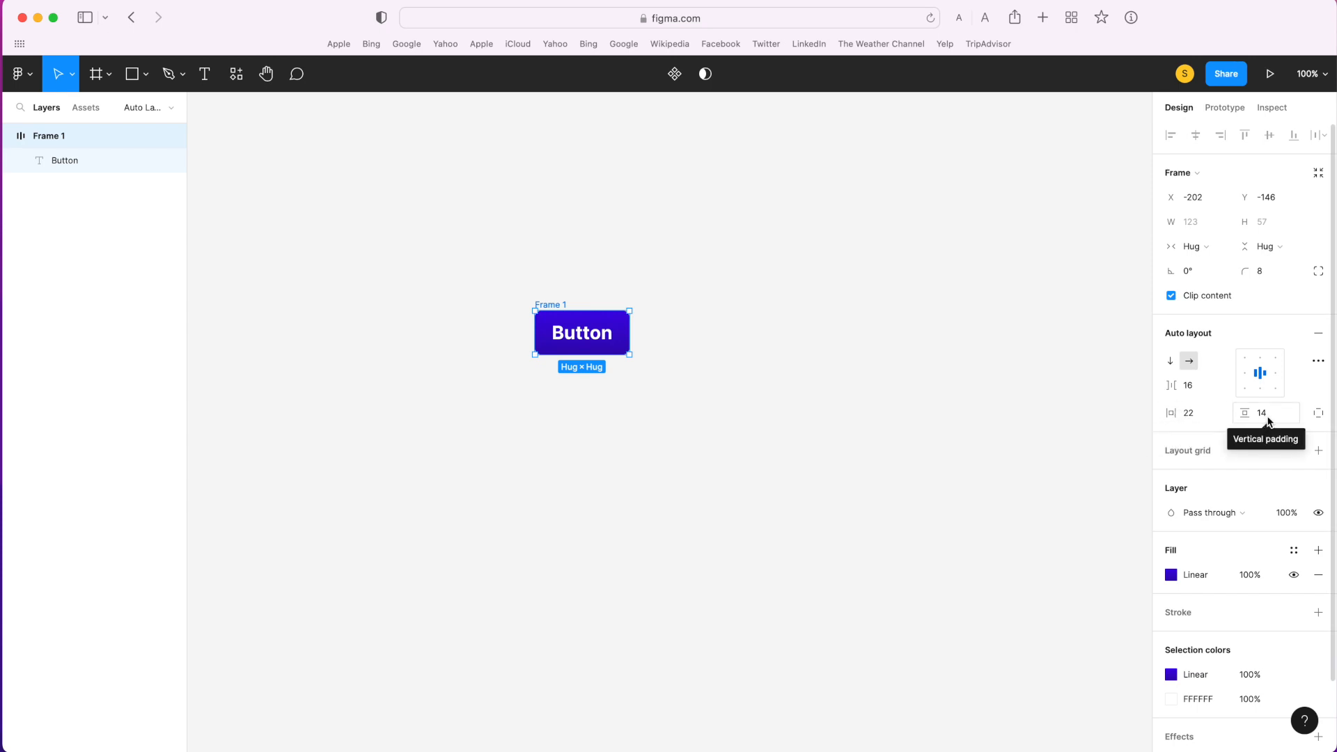
{"action": "left_click", "coordinate": [590, 333]}
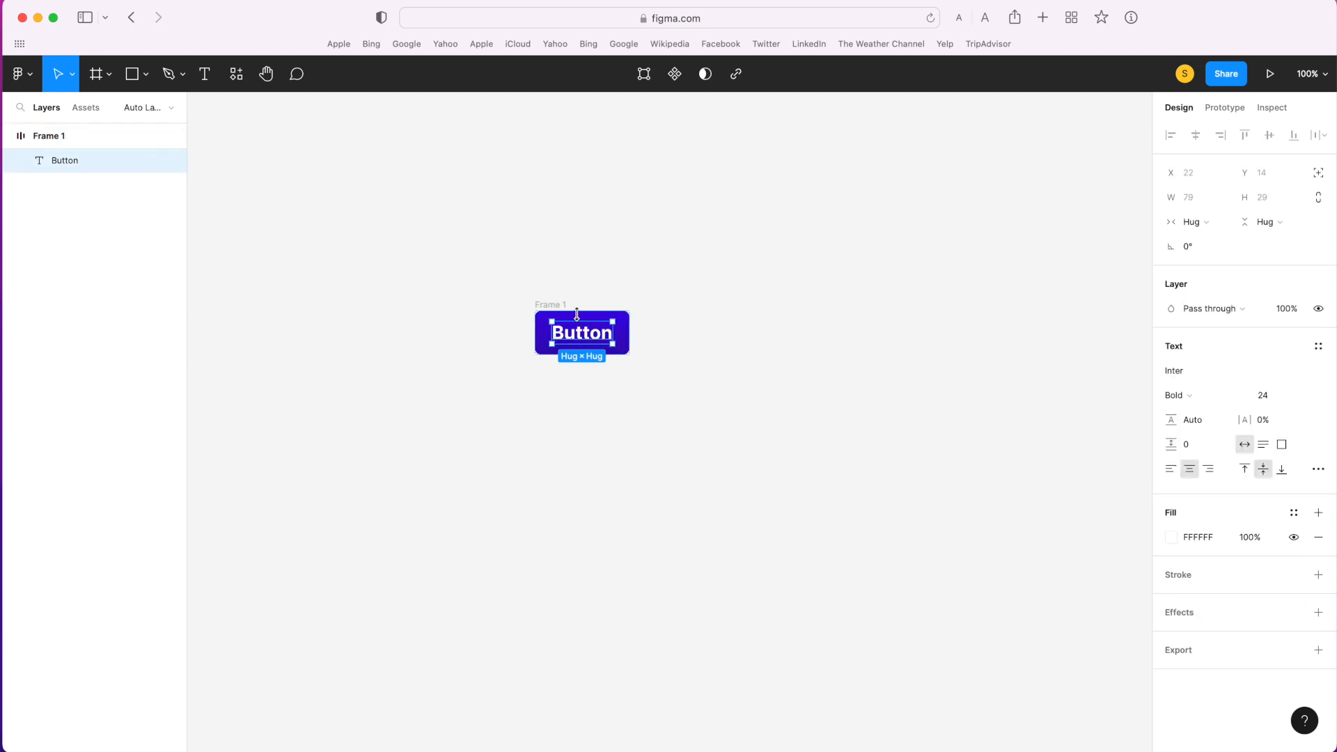
{"action": "left_click", "coordinate": [581, 319]}
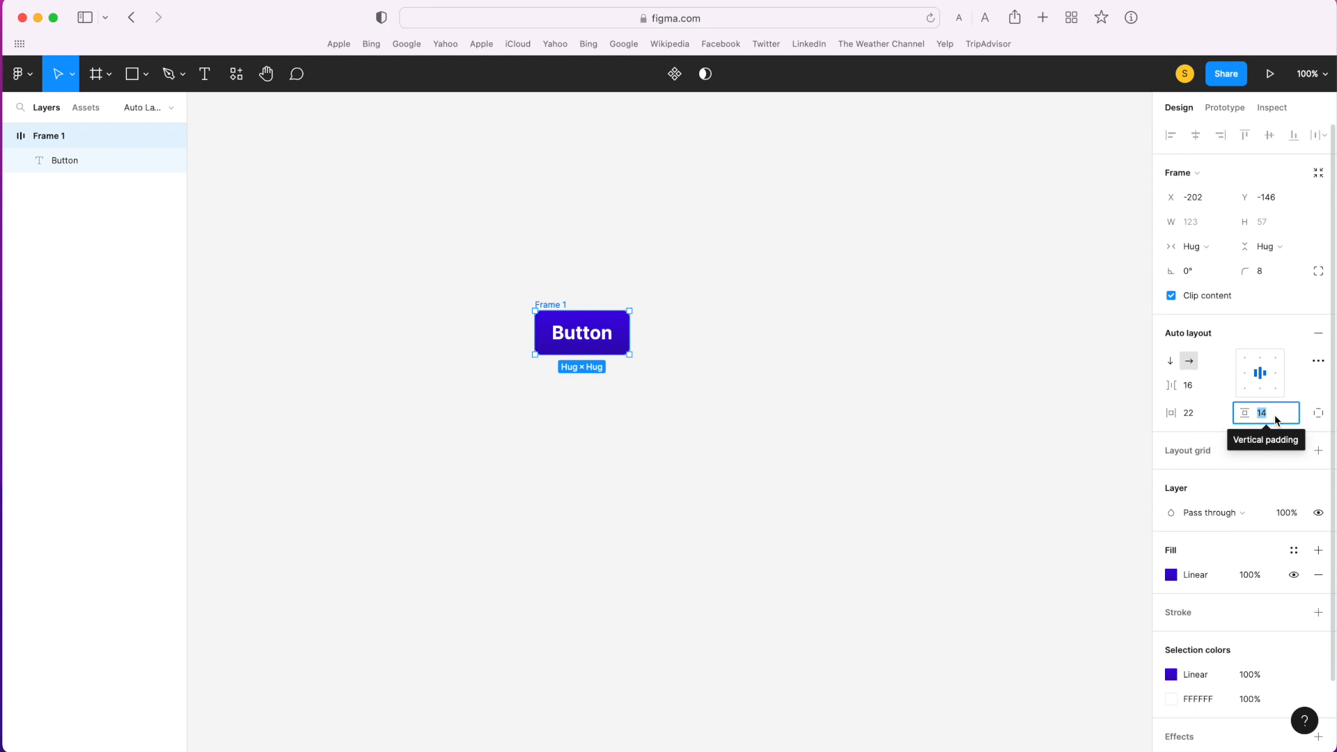
{"action": "type", "text": "24"}
{"action": "key", "text": "Return"}
{"action": "type", "text": "16"}
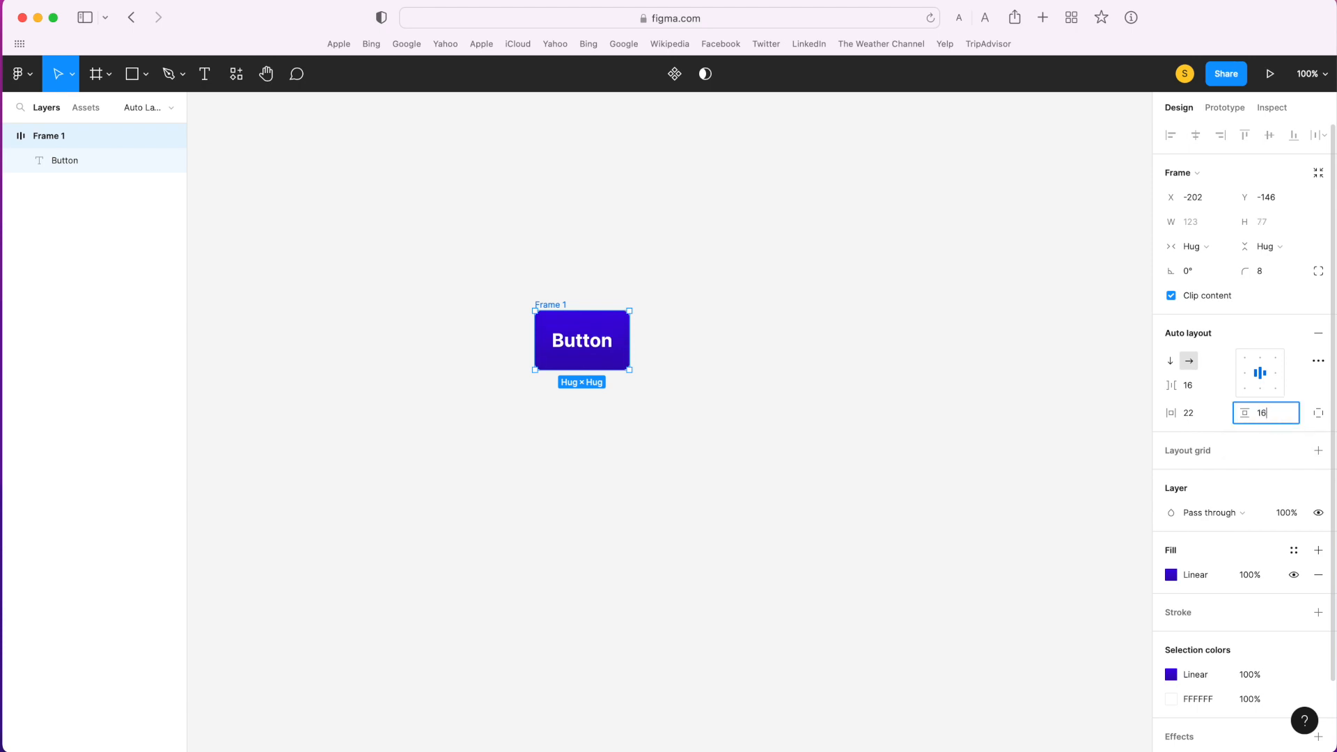
{"action": "key", "text": "Return"}
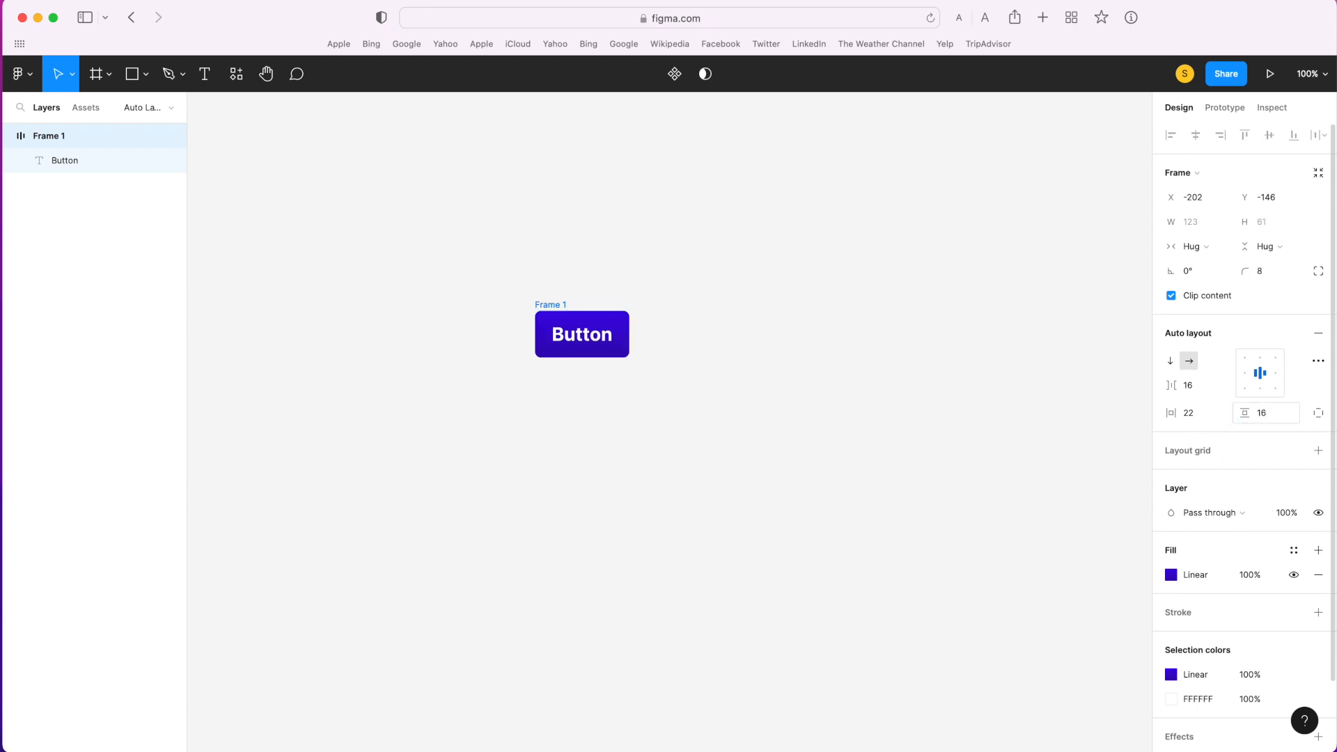
- Set the frame's horizontal padding to 32 and move the frame to about X -151, Y -138
{"action": "left_click", "coordinate": [1192, 414]}
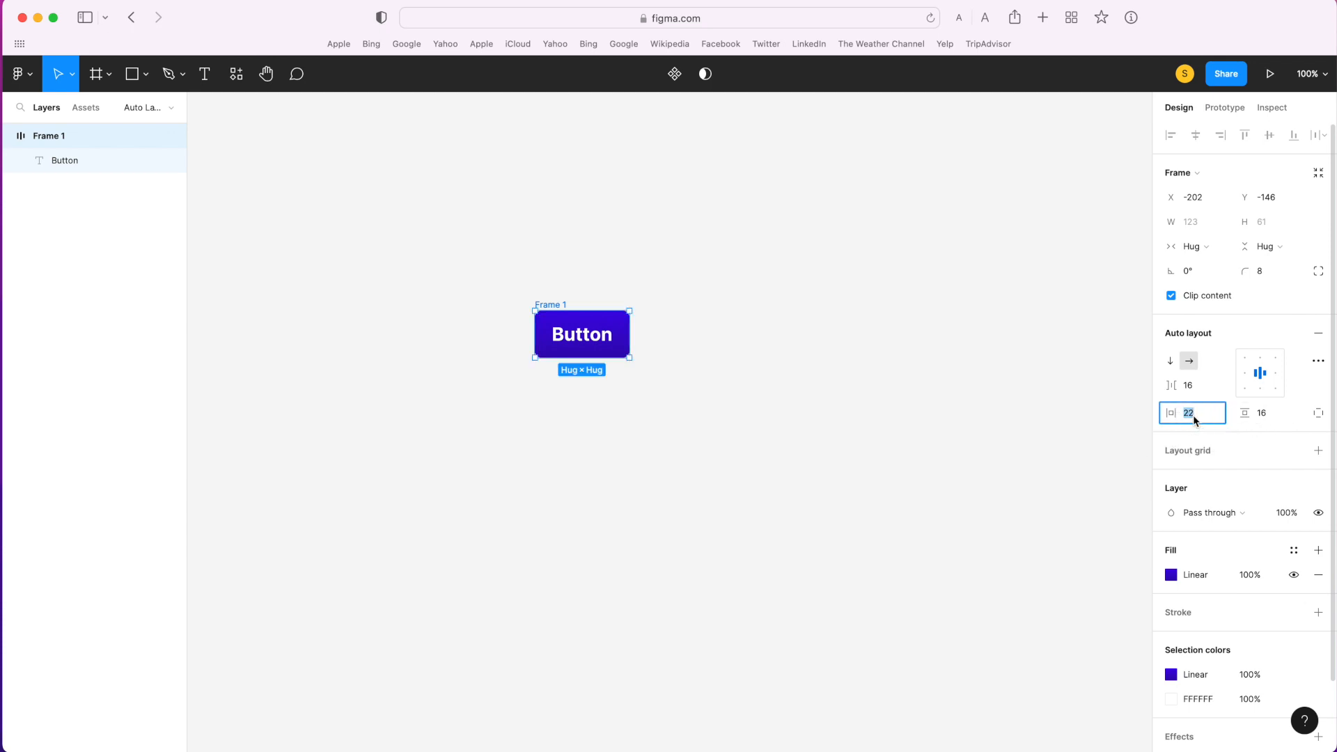
{"action": "key", "text": "Up"}
{"action": "key", "text": "Up"}
{"action": "key", "text": "Up"}
{"action": "key", "text": "Up"}
{"action": "key", "text": "Up"}
{"action": "key", "text": "Up"}
{"action": "key", "text": "Up"}
{"action": "key", "text": "Up"}
{"action": "key", "text": "Up"}
{"action": "key", "text": "Up"}
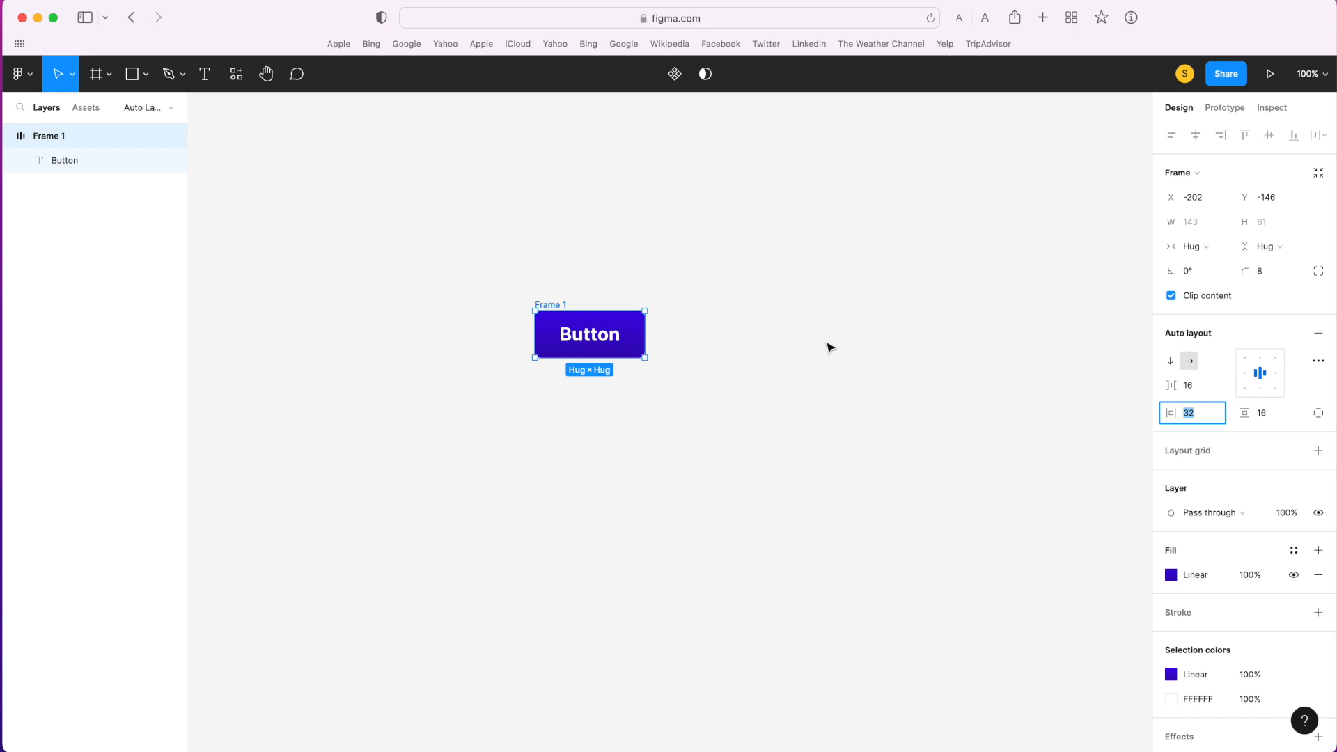
{"action": "left_click_drag", "start_coordinate": [564, 305], "coordinate": [603, 313]}
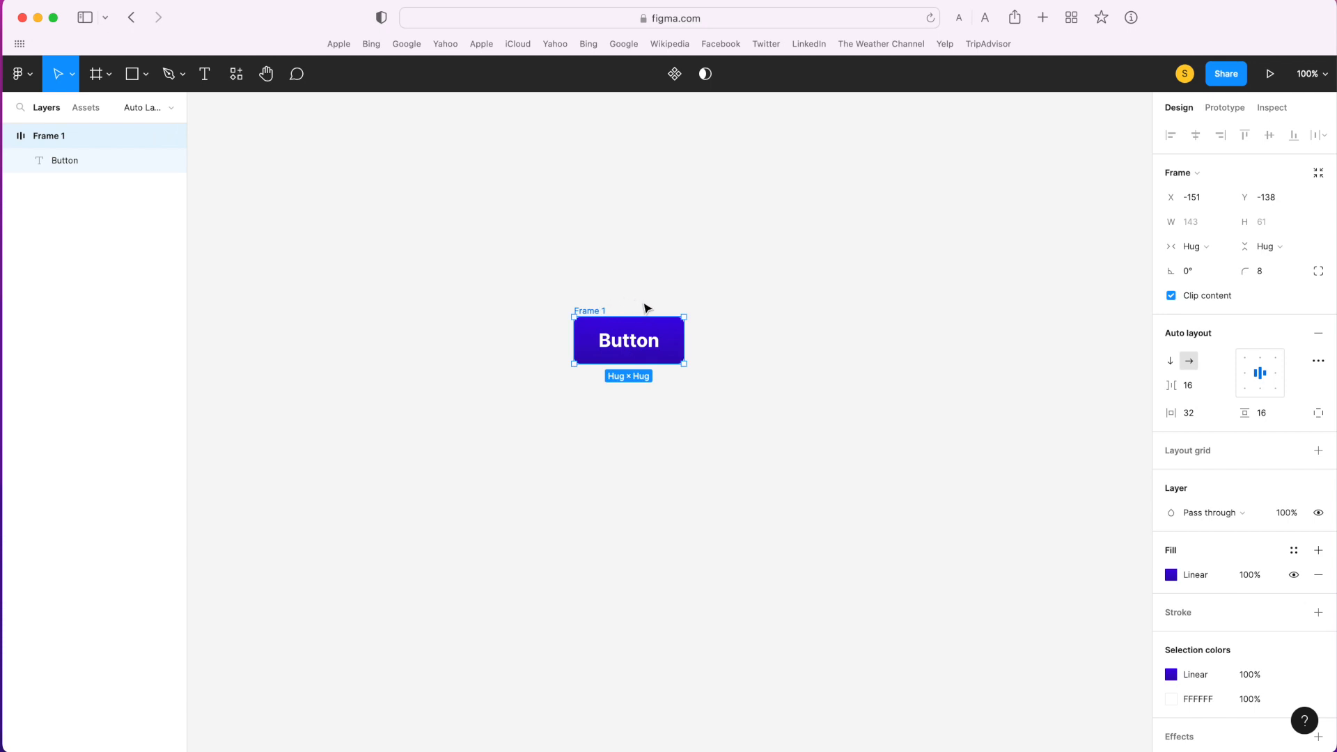
{"action": "left_click", "coordinate": [714, 311]}
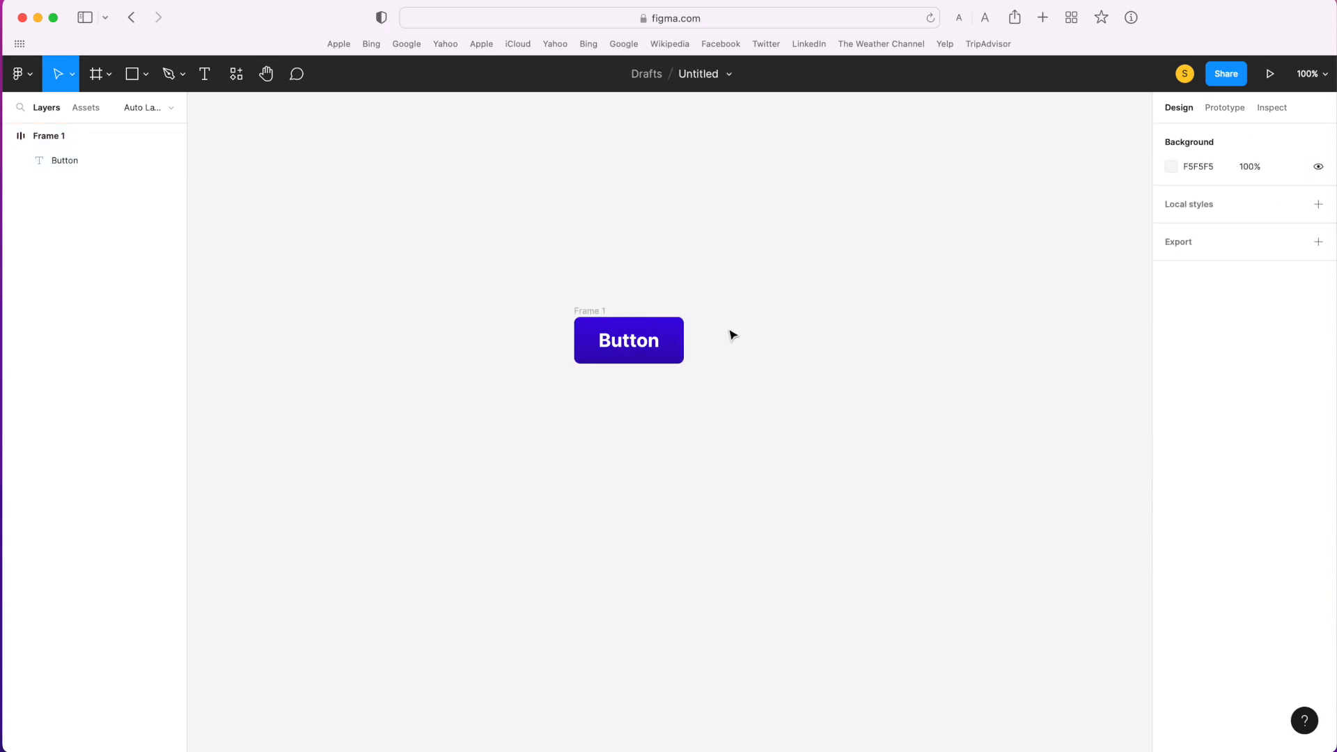
- Change the button's label to "I'm a button" and select the auto layout frame around it
{"action": "double_click", "coordinate": [636, 347]}
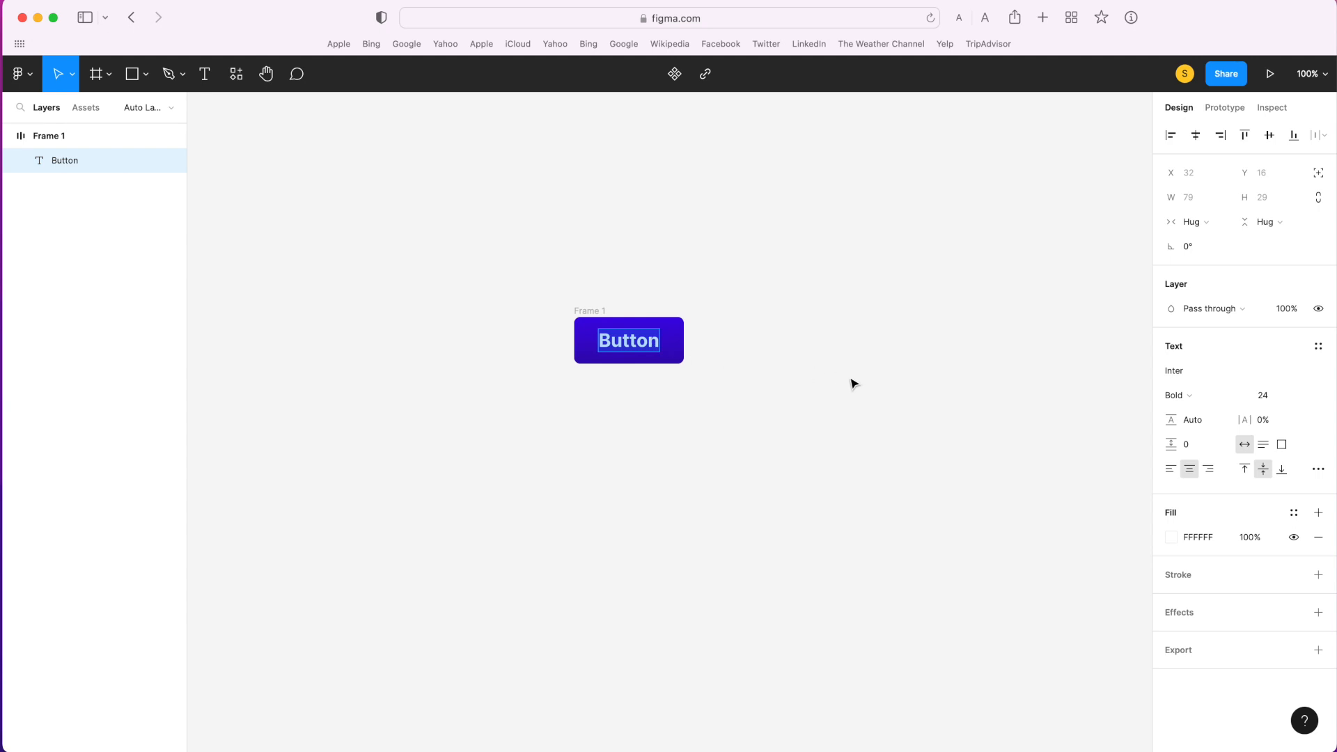
{"action": "type", "text": "I"}
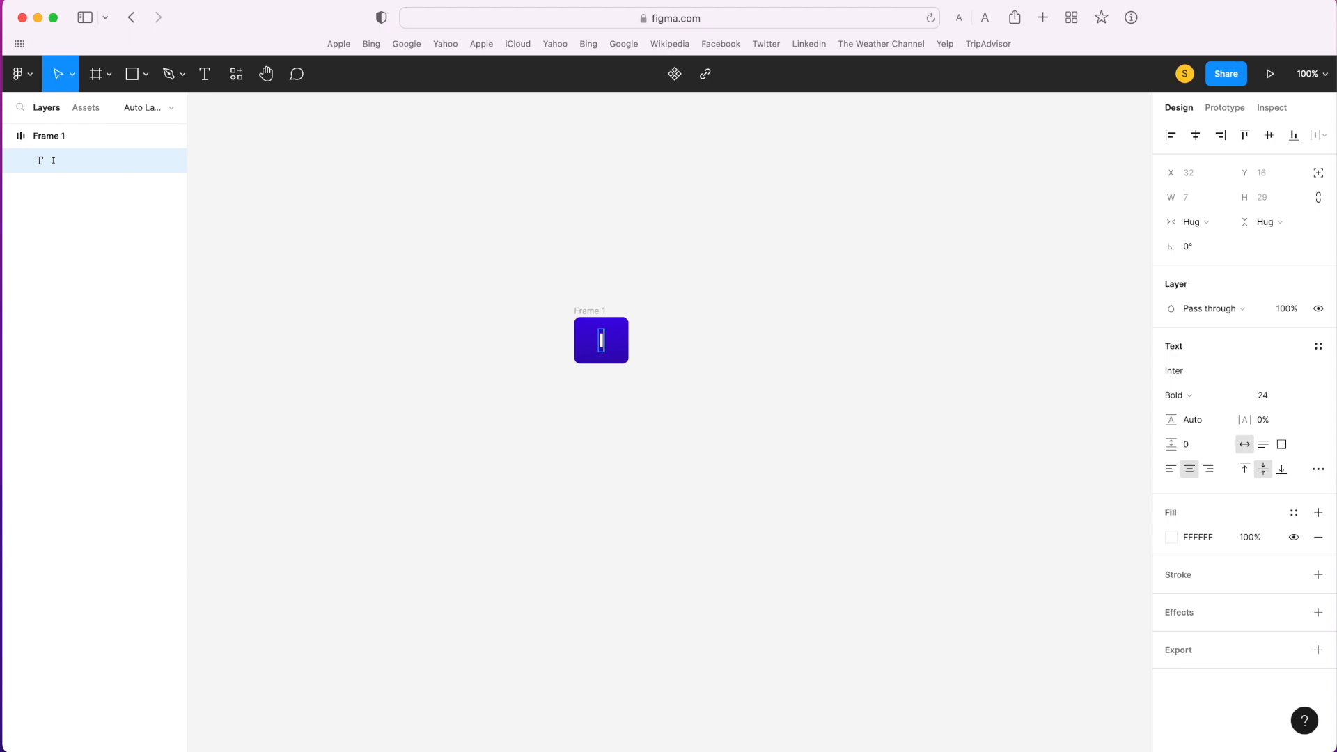
{"action": "type", "text": "'m a"}
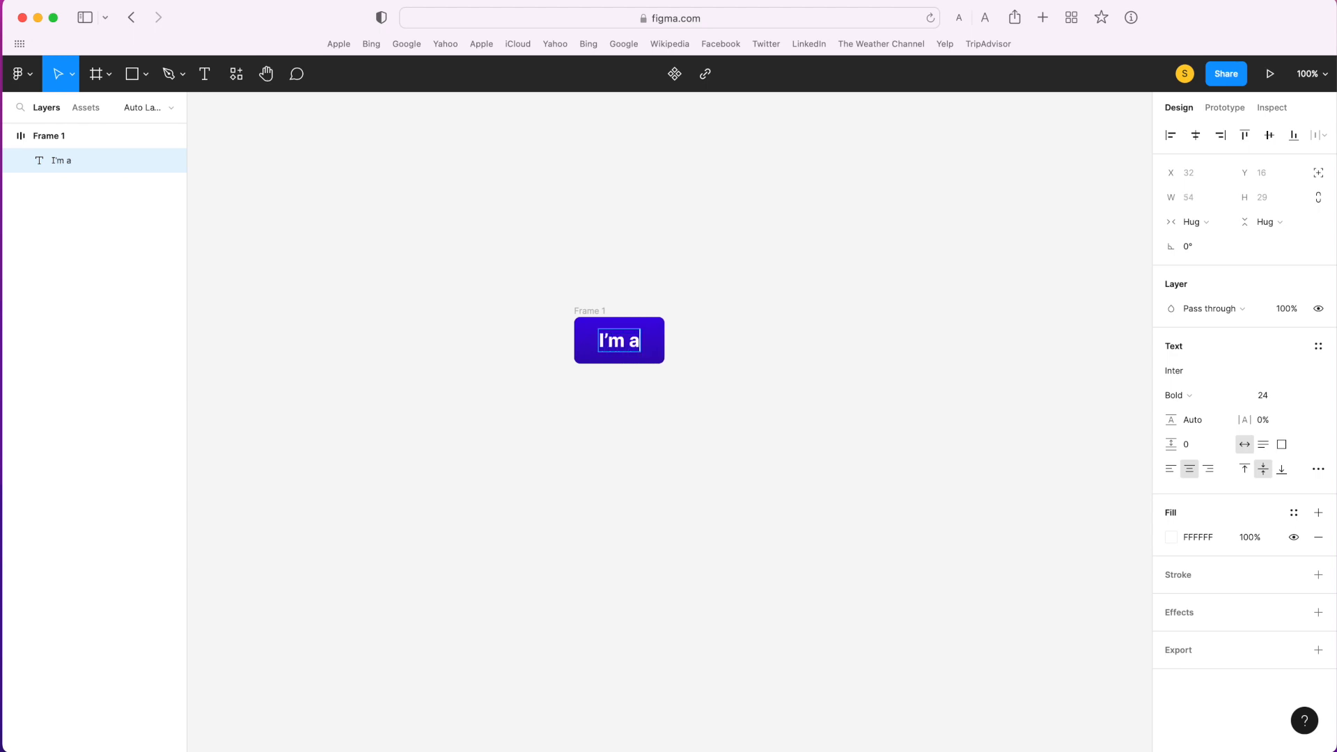
{"action": "type", "text": " button"}
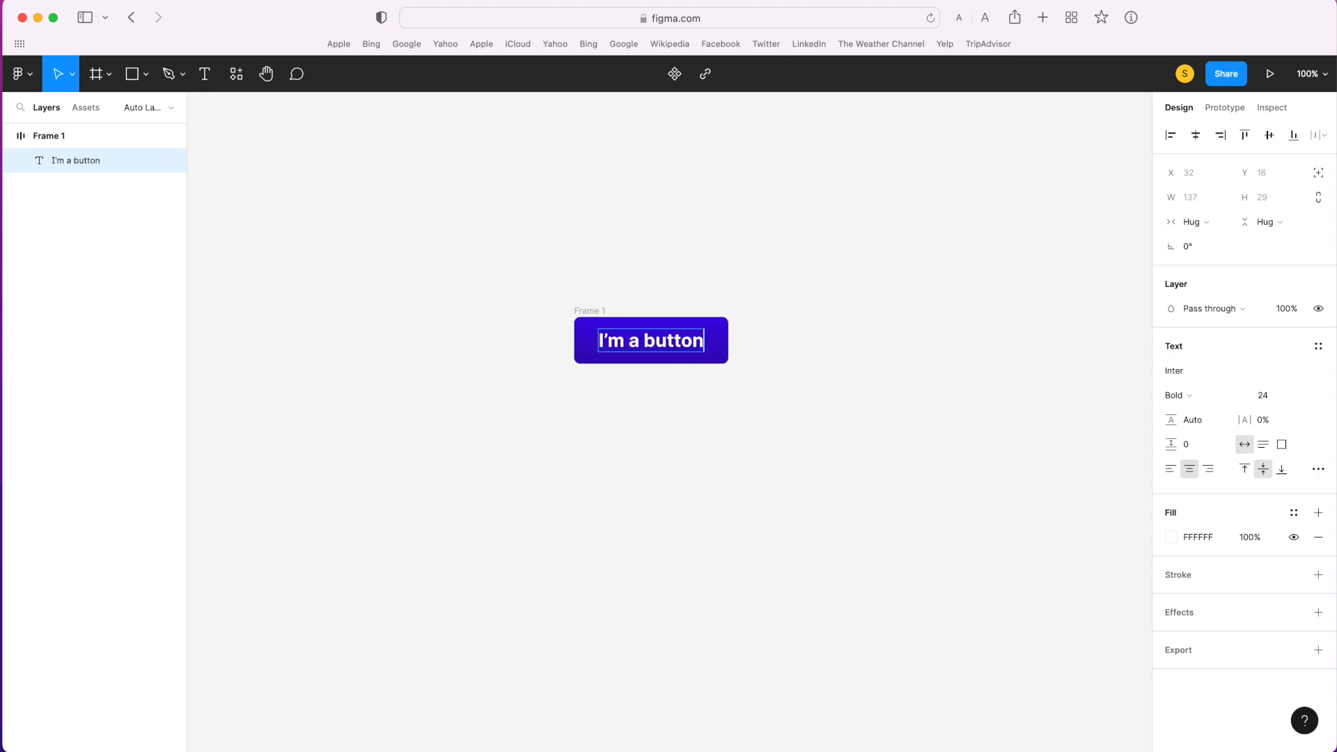
{"action": "left_click", "coordinate": [939, 438]}
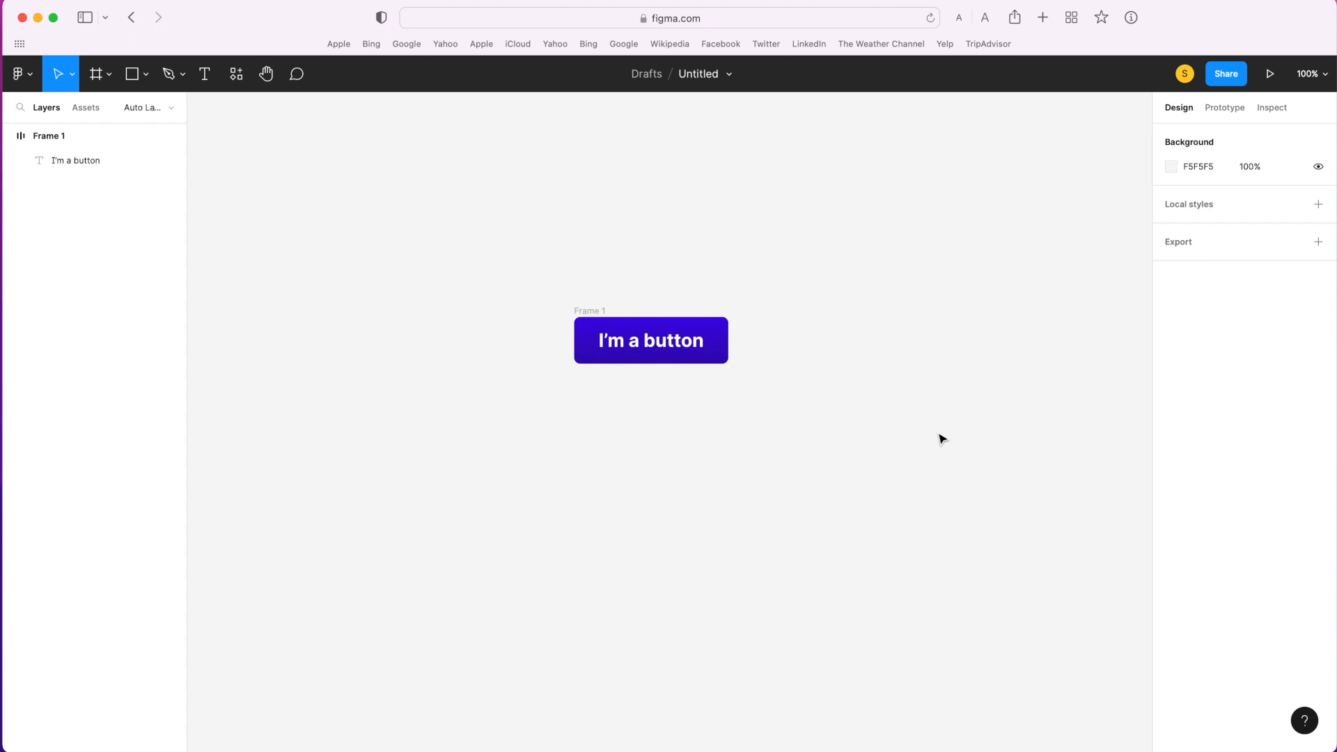
{"action": "left_click", "coordinate": [604, 320]}
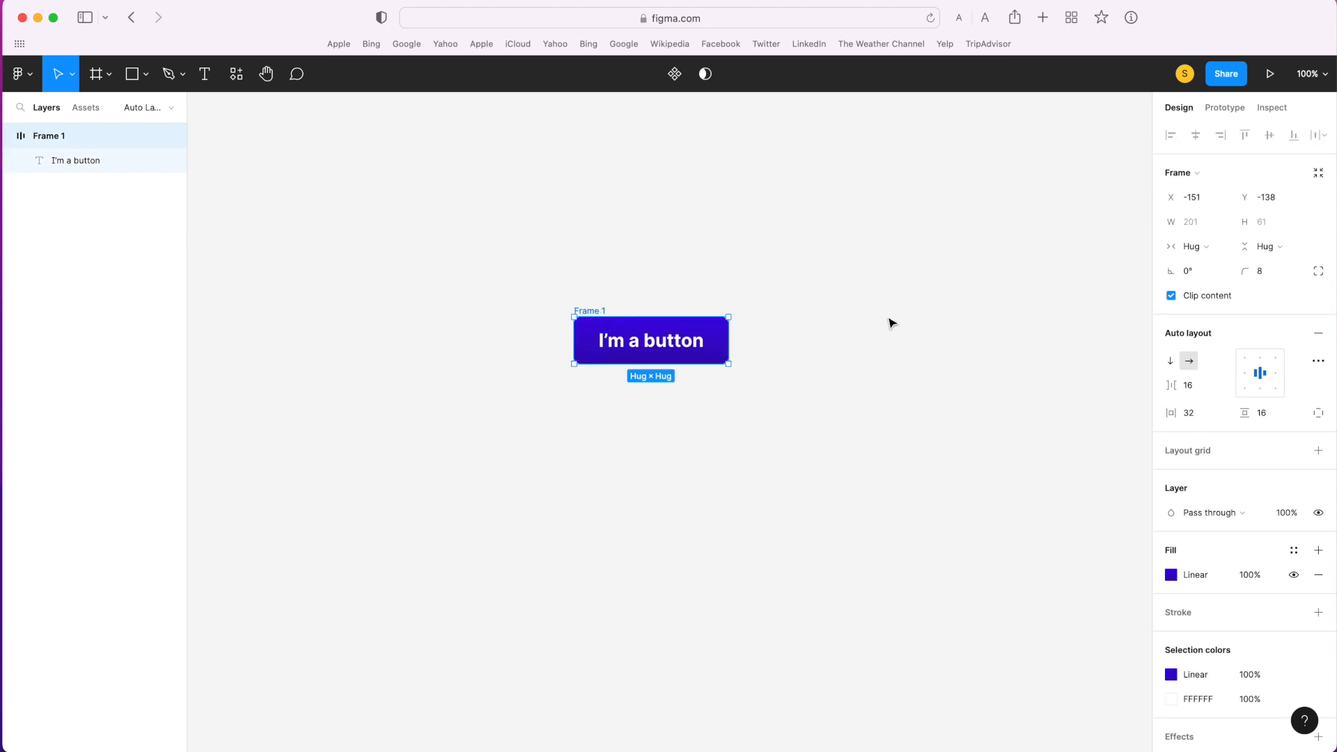